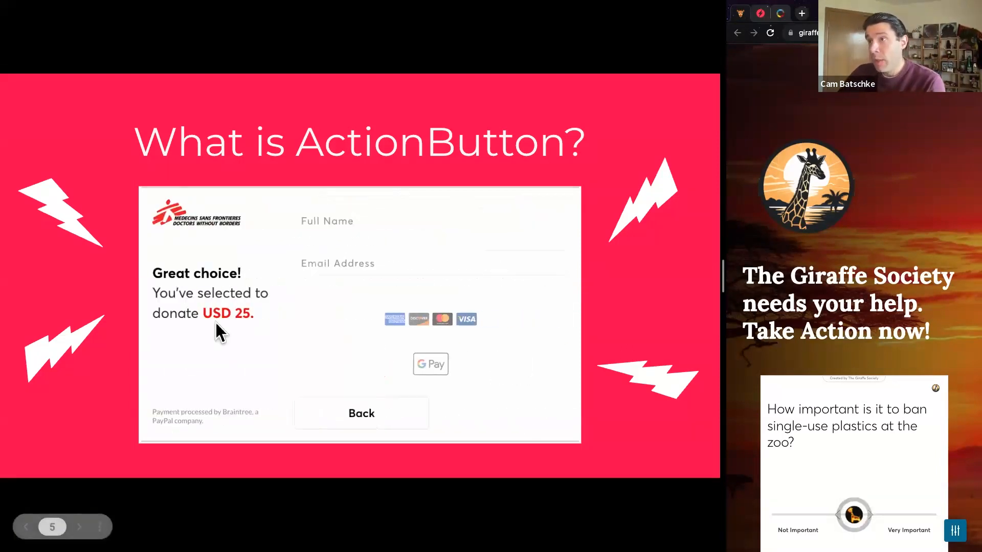
Advance the presentation to the 'Meet Sally' slide introducing the executive director
key(Right)
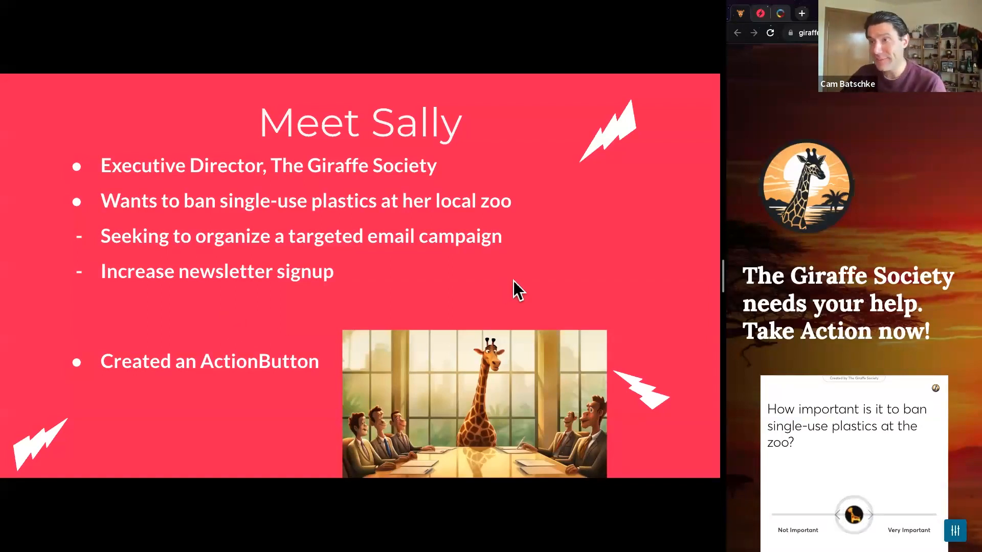
Shrink the slide panel to widen the landing page, then vote the plastics ban Very Important
drag(723, 280, 164, 294)
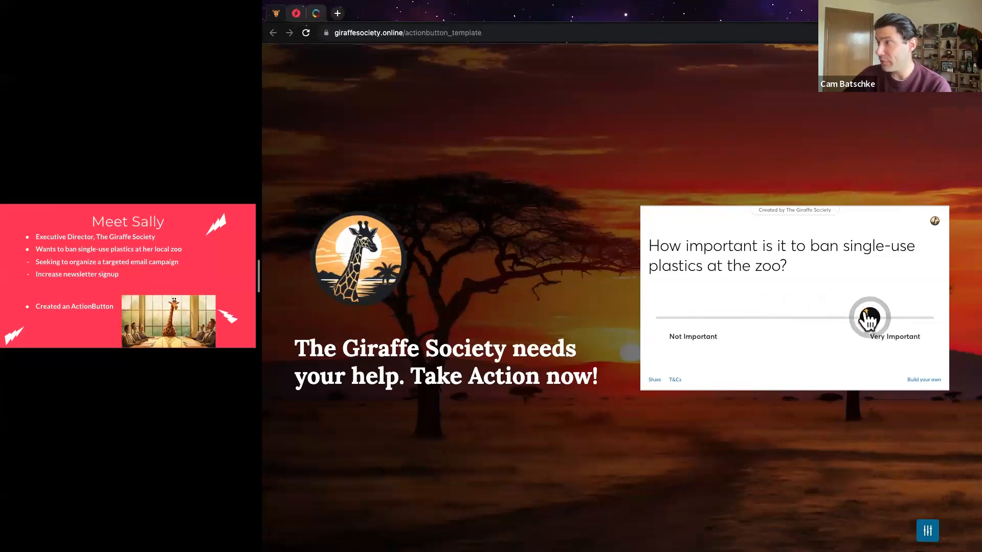
click(788, 322)
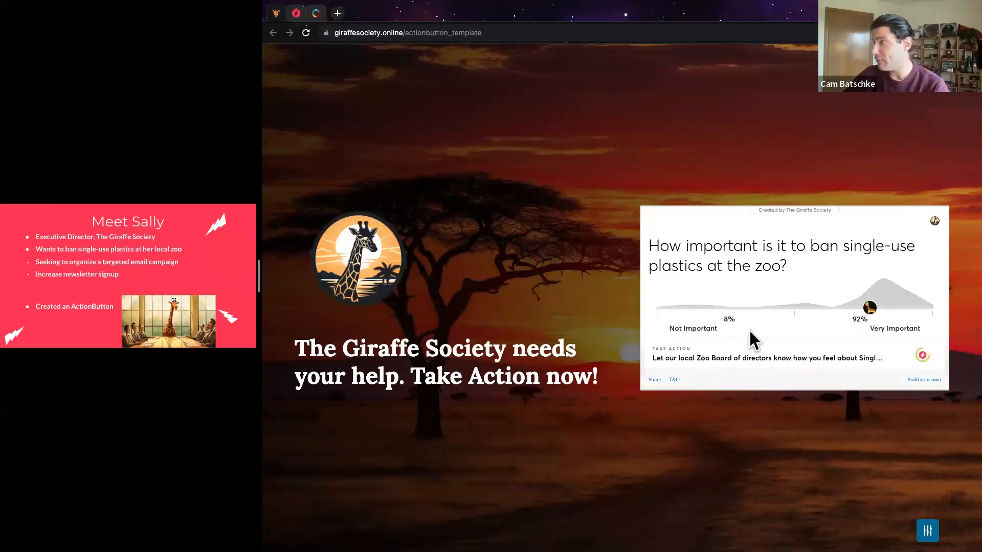
Open the Take Action panel and its pre-written zoo-board email form
click(819, 352)
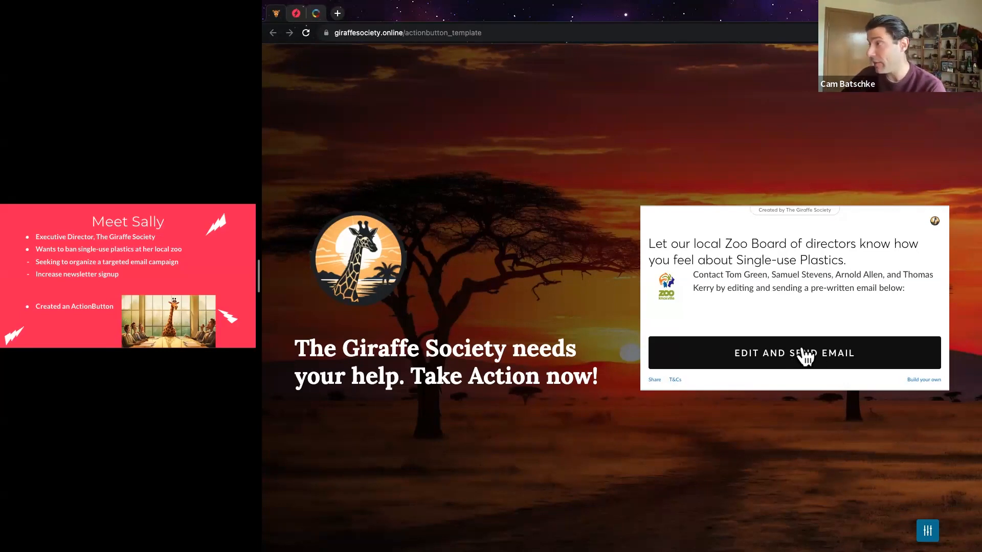
click(796, 358)
Enter the supporter's first name, last name and e-mail address in the form
click(802, 244)
text(Terry)
key(Tab)
text(Giraffe)
key(Tab)
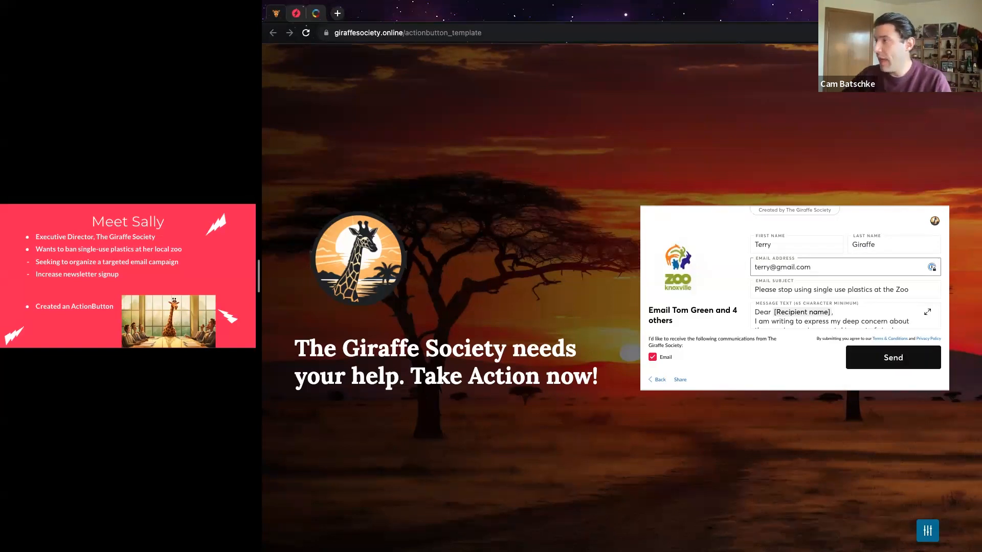
click(825, 288)
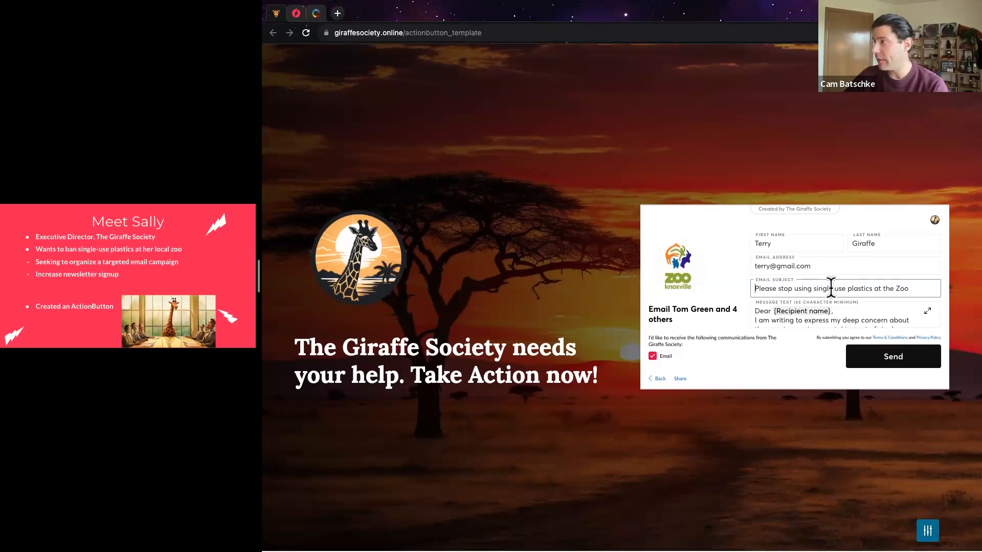
Replace the [Your Name] placeholder with the supporter's first name and send the email
click(841, 314)
scroll(757, 292, down, 5)
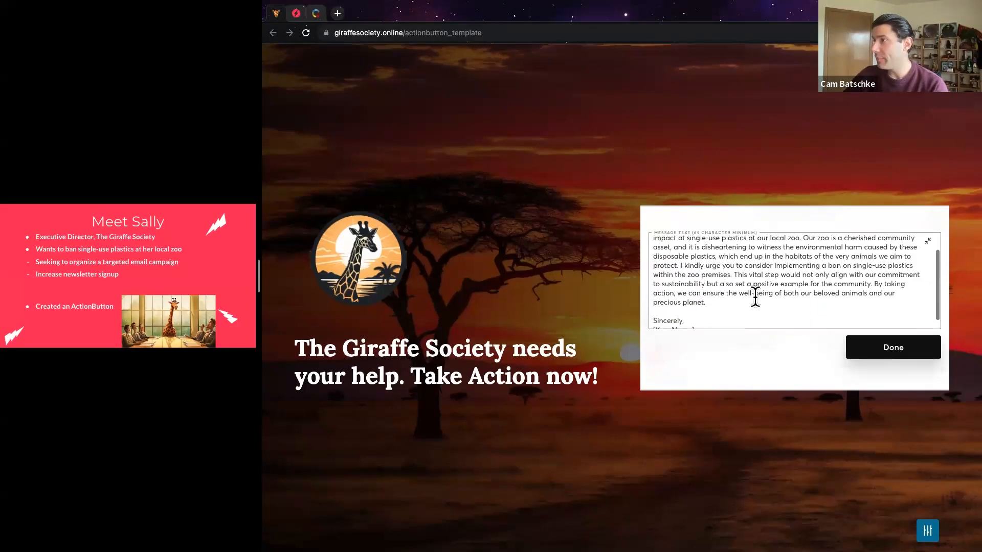
drag(701, 318, 654, 320)
key(BackSpace)
text(Terry)
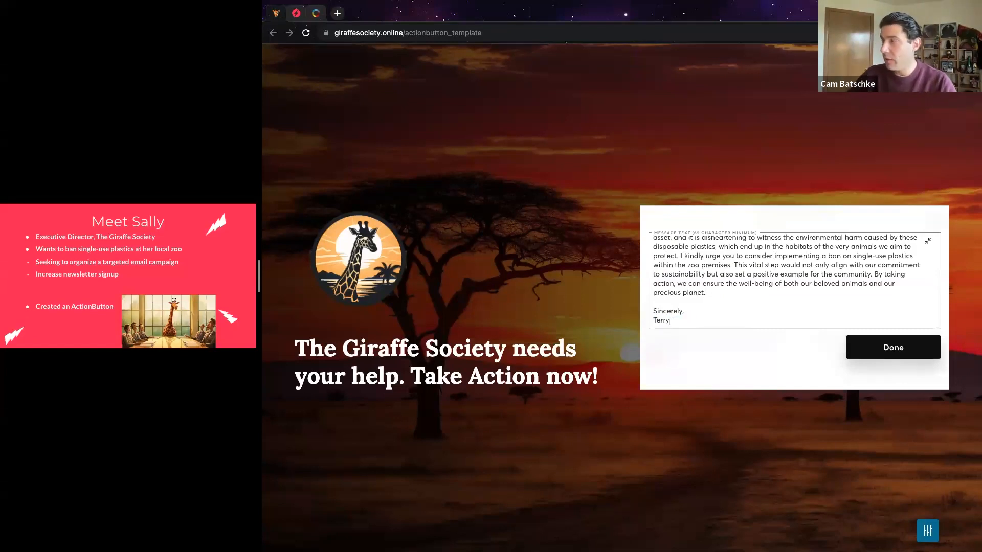
click(864, 347)
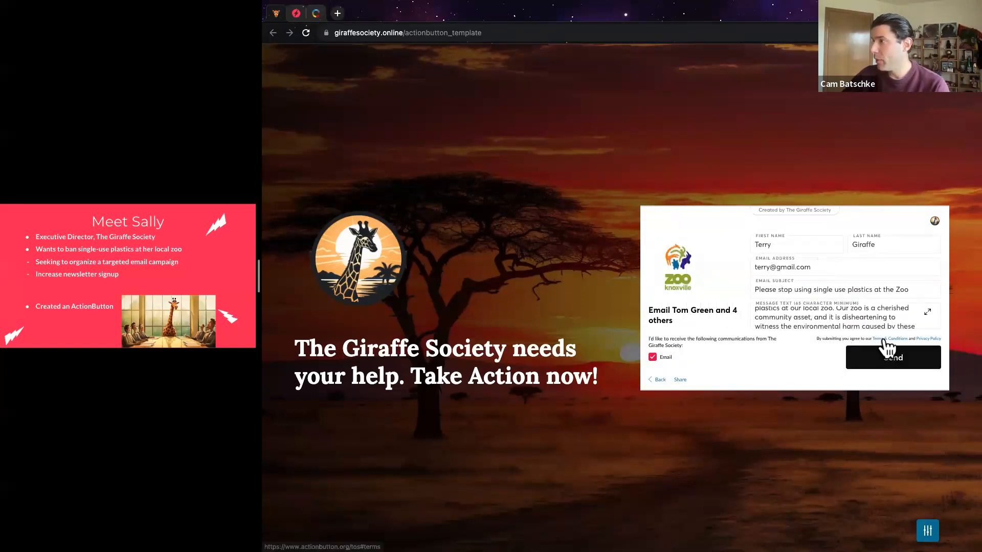
drag(648, 338, 685, 351)
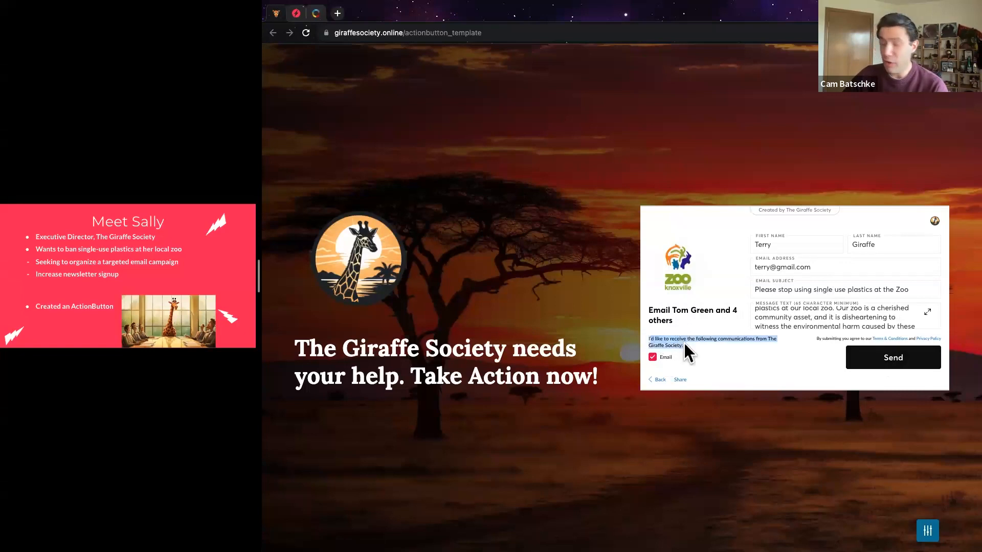
click(866, 357)
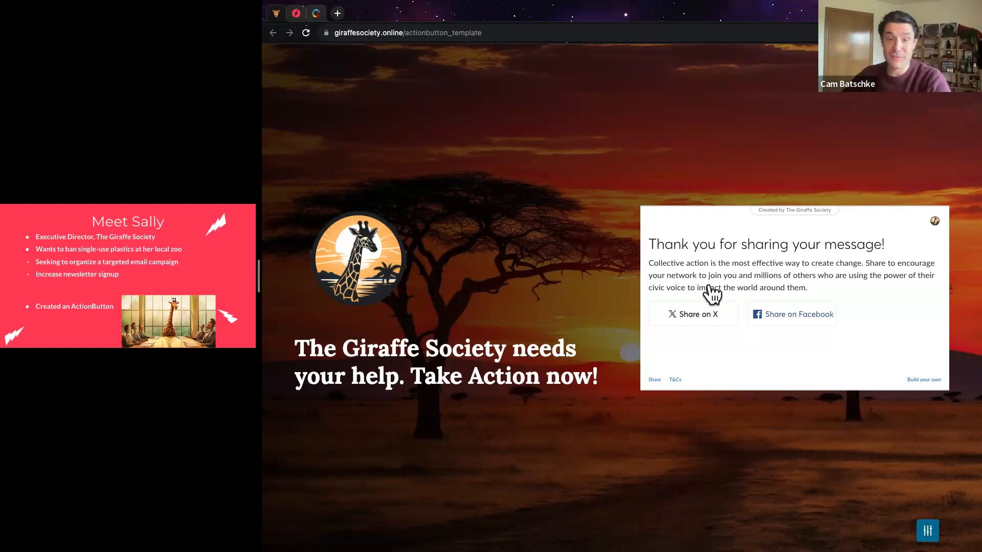
Move the side presentation to the 'Let's create a button!' slide
click(157, 254)
key(Right)
key(Left)
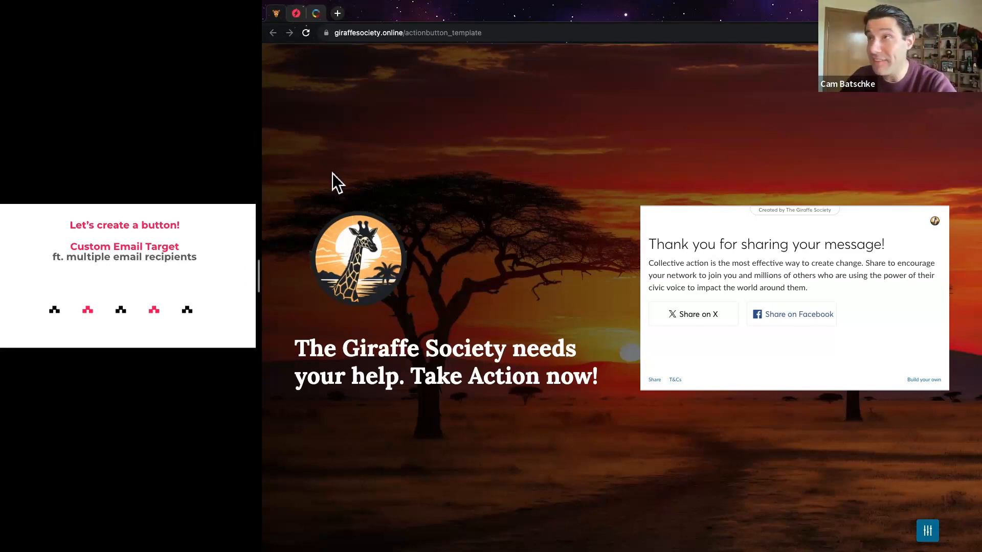
Start a new Single Action, Custom Email Target button and proceed to Action Details
click(296, 17)
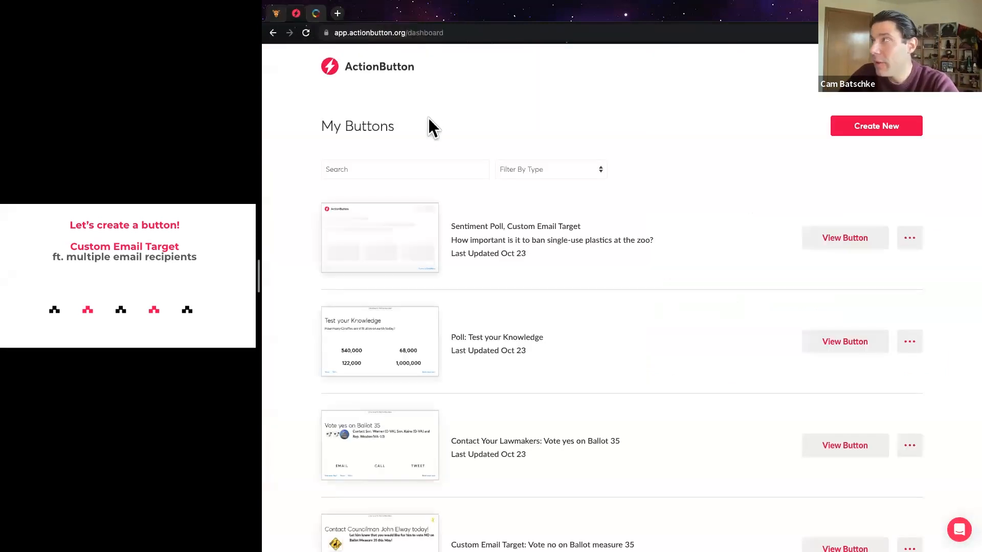
click(865, 132)
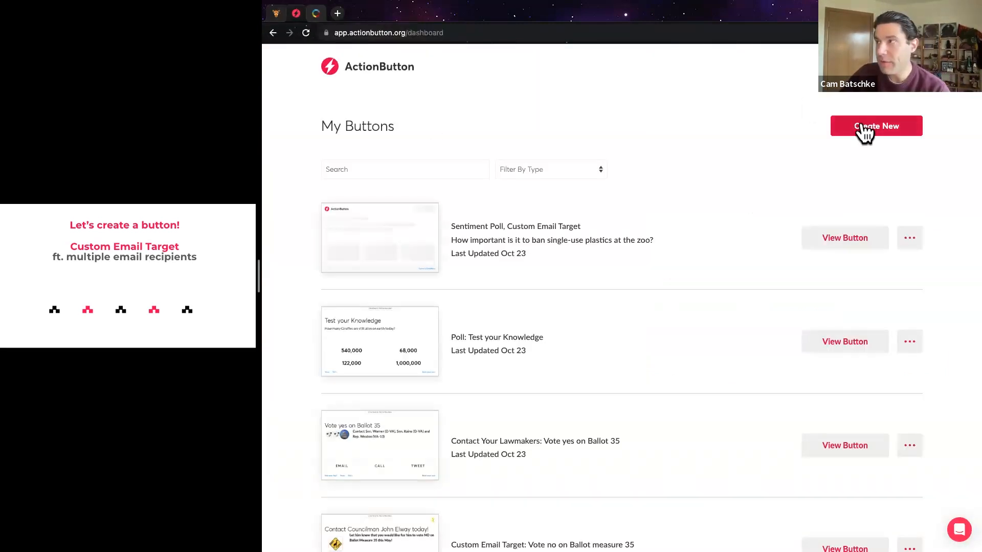
click(864, 128)
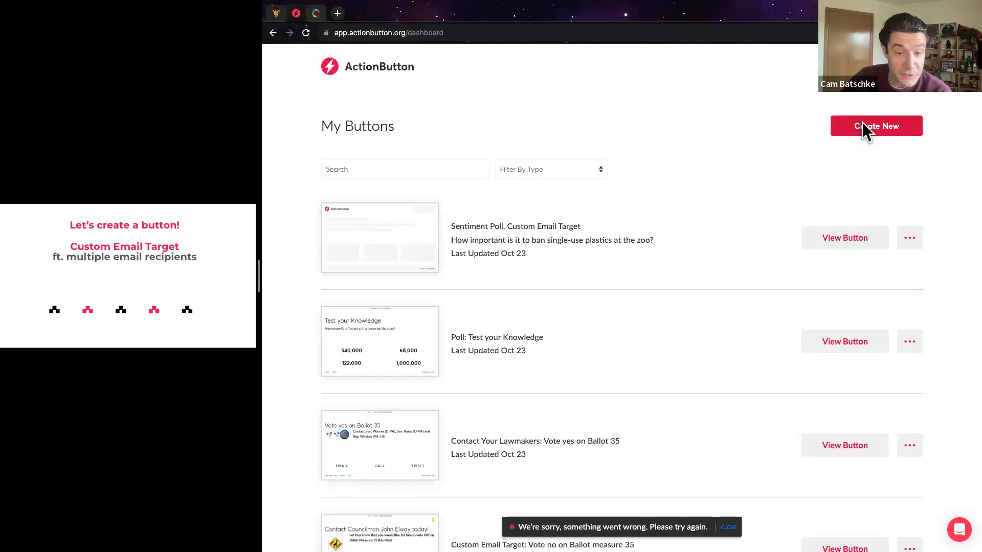
click(532, 362)
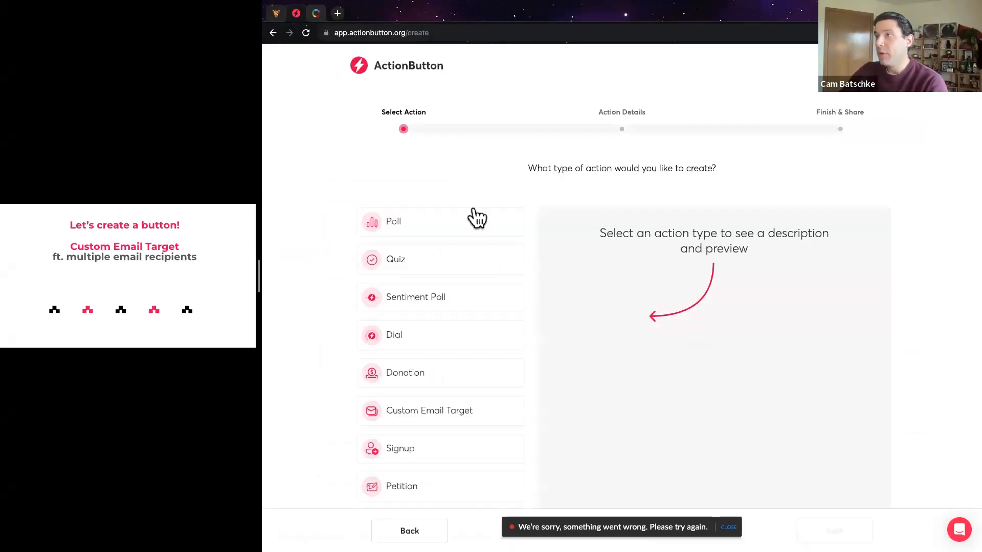
scroll(477, 215, down, 2)
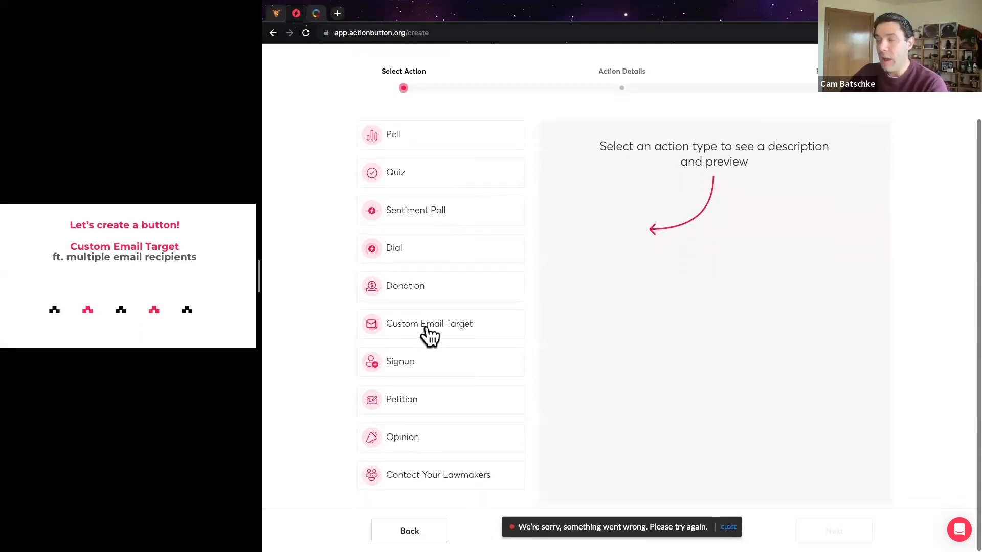
click(430, 332)
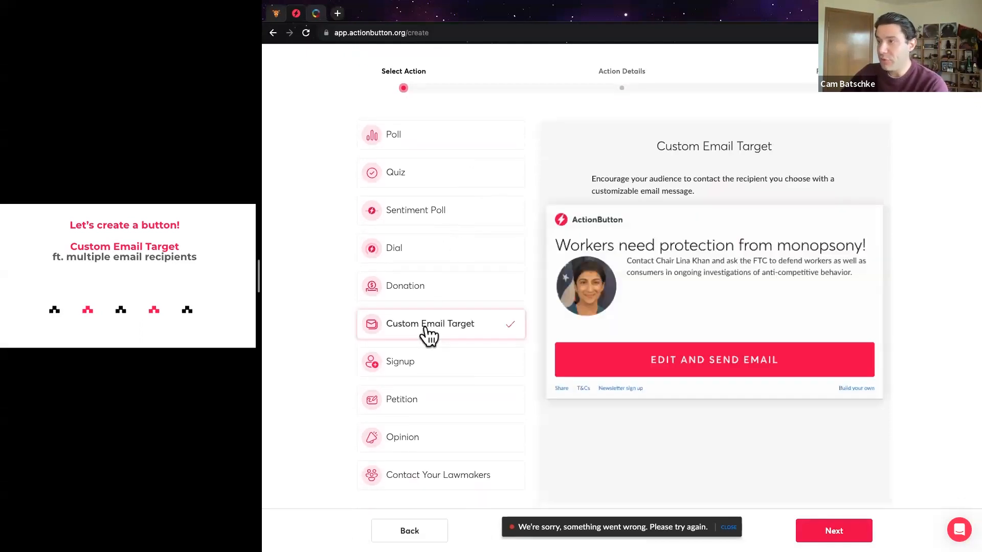
click(834, 531)
click(746, 248)
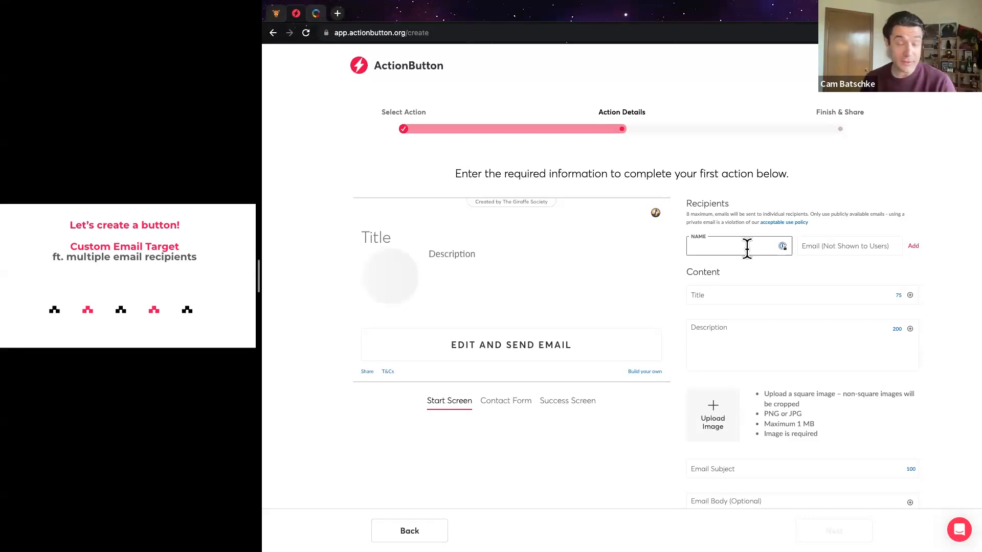
Add the first recipient with their name and e-mail address
text(Tom)
key(Tab)
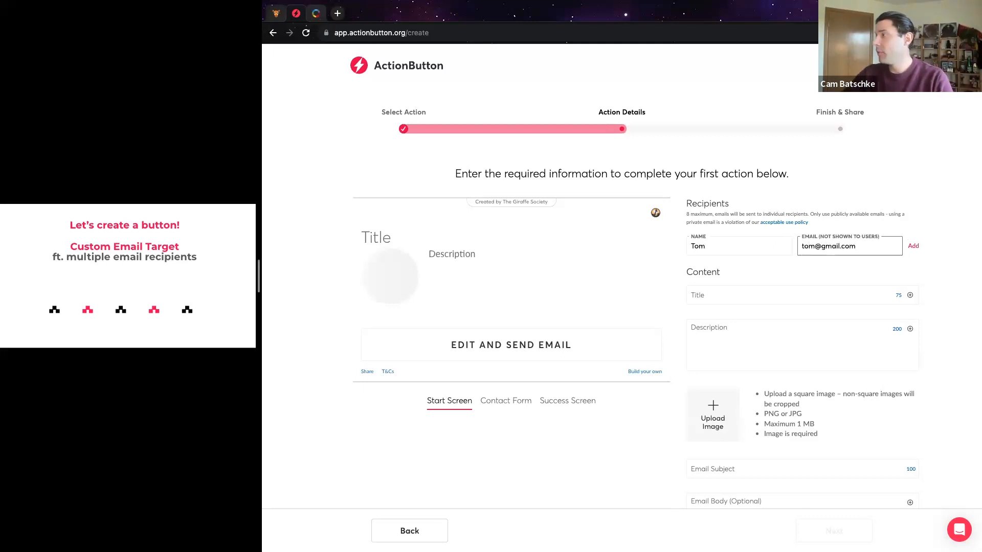
click(913, 246)
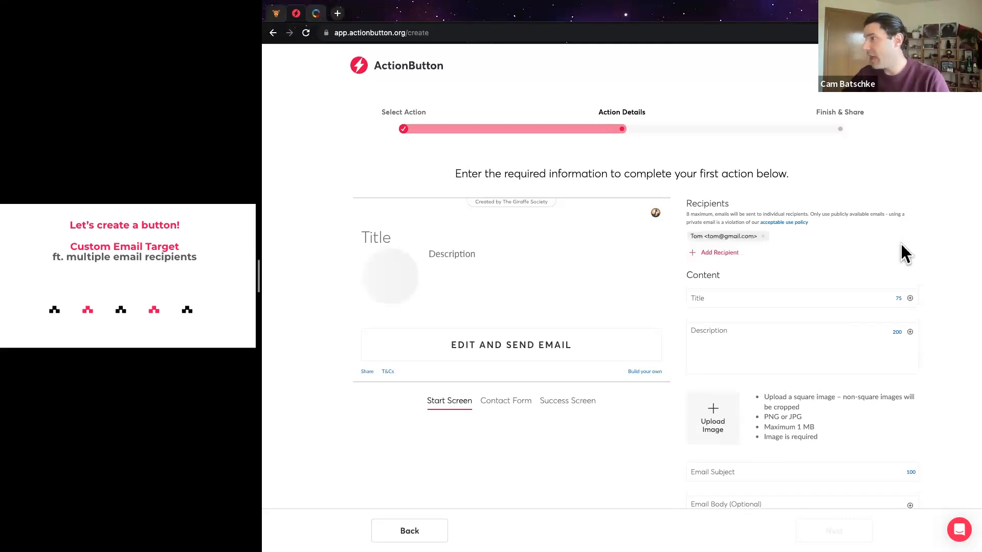
Add a second recipient's name and e-mail, then start the title with the ';ab' shortcut
click(742, 255)
text(Steve)
key(Tab)
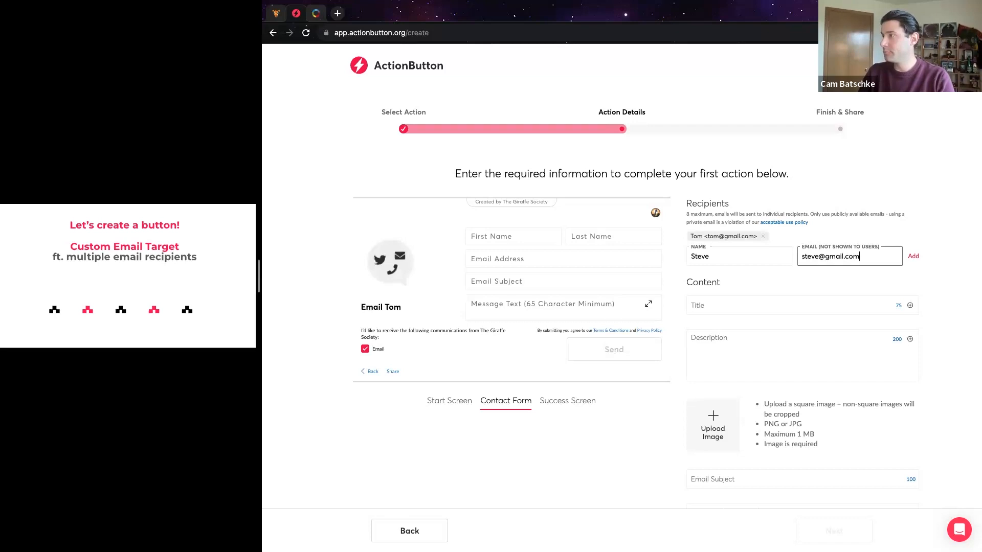
click(913, 256)
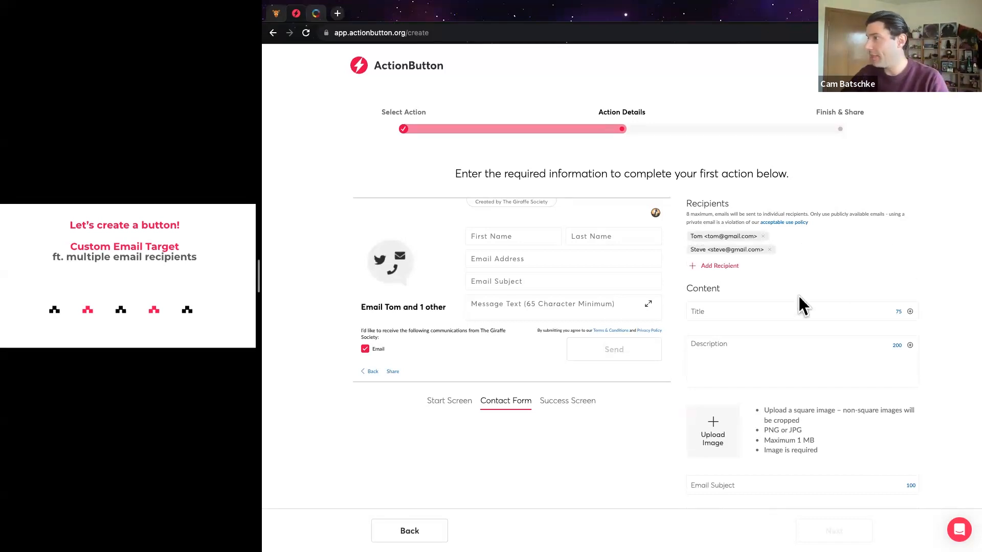
click(774, 308)
text(;ab)
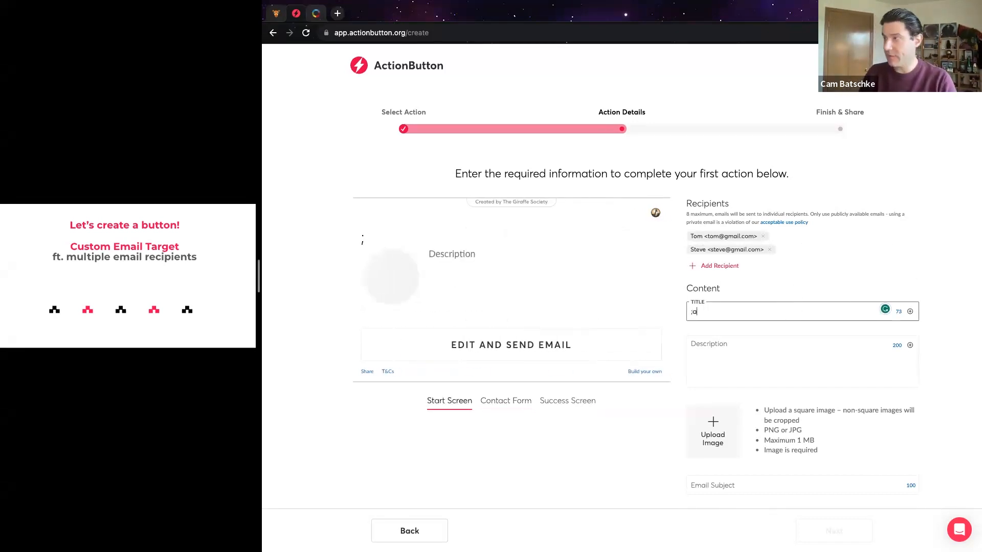
Fill the description via the ';d' shortcut and upload the giraffe logo PNG as the button image
click(774, 344)
text(;d)
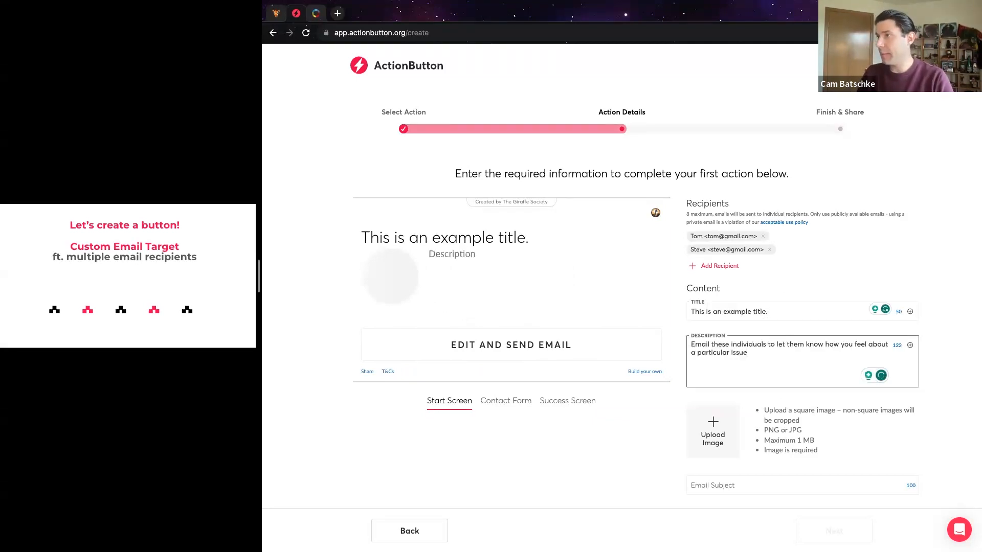
click(715, 414)
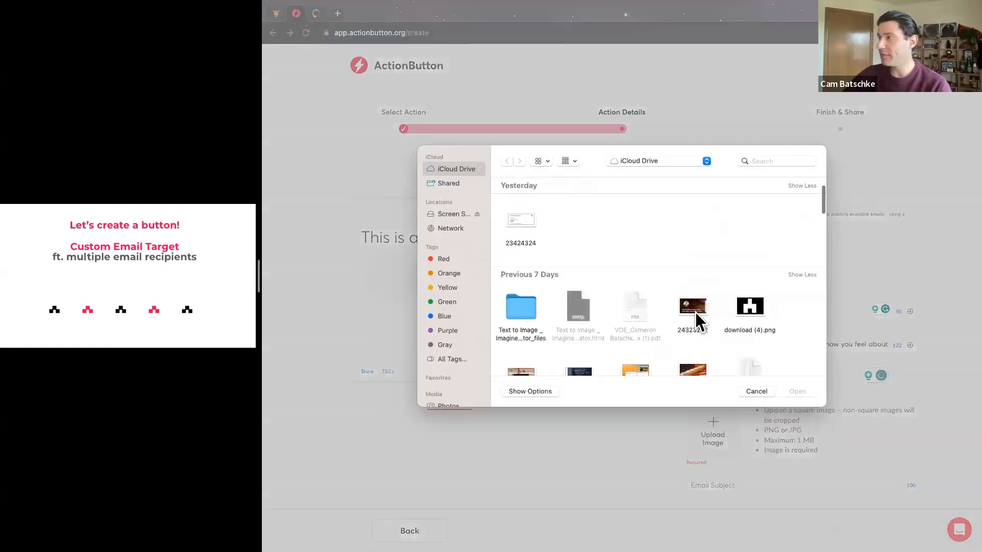
scroll(695, 314, down, 3)
scroll(695, 315, down, 2)
click(756, 246)
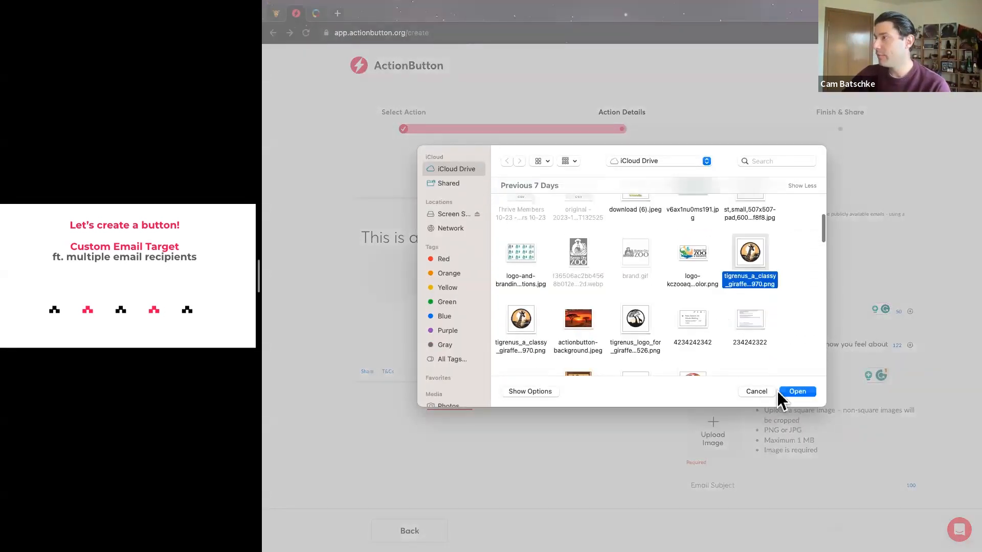
click(783, 391)
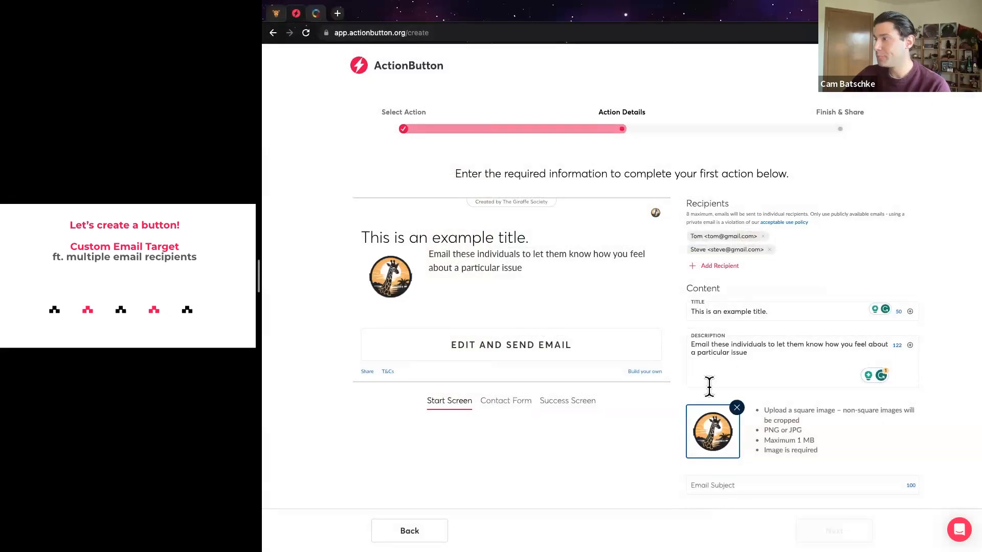
scroll(716, 409, down, 1)
click(725, 444)
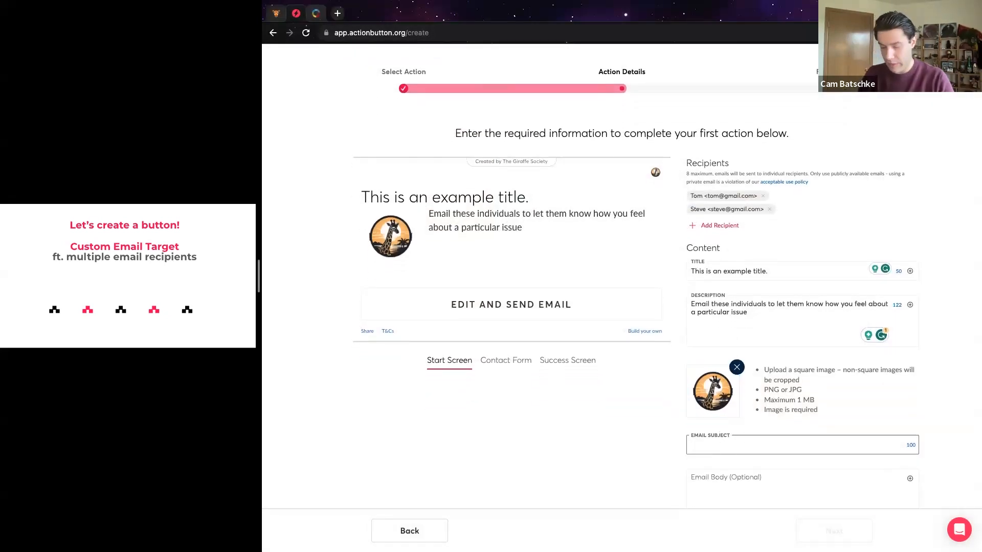
Set subject 'This is an example email subject', paste the email body, and continue to Finish & Share
text(This is an example email subject)
key(Tab)
text(This is an example email that your supporters could send. You can include a name placehold at the bottom, for the supporter to add their own signature. (Your name here))
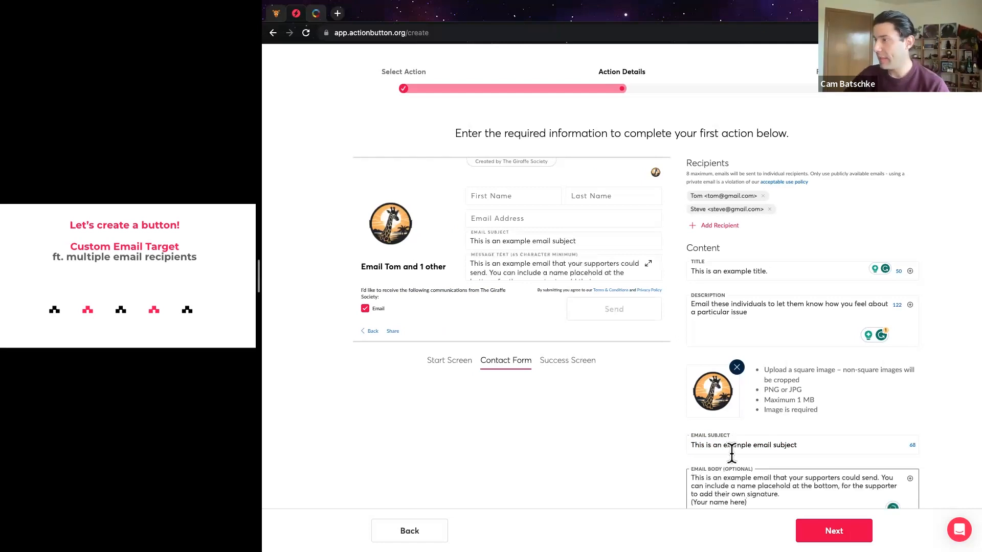
drag(747, 467, 707, 467)
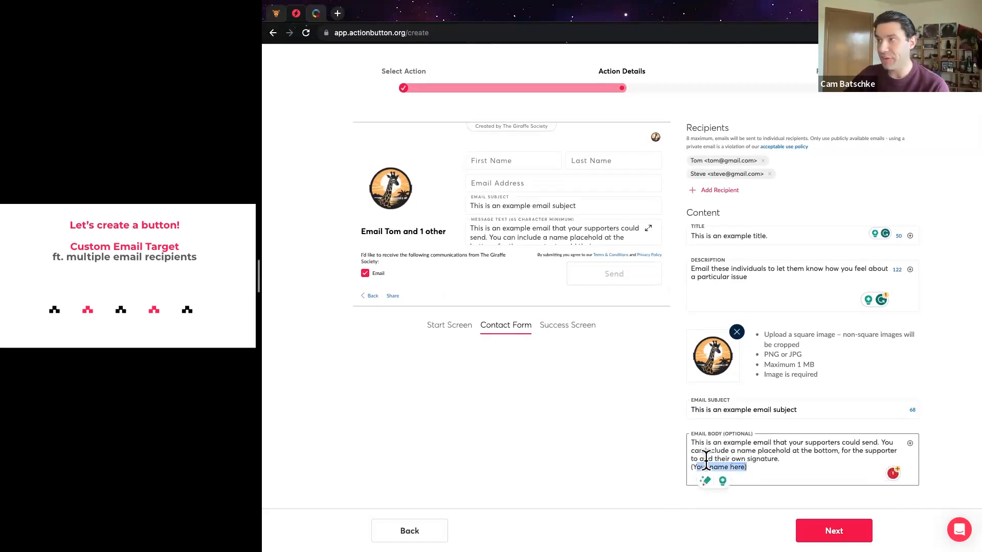
click(814, 530)
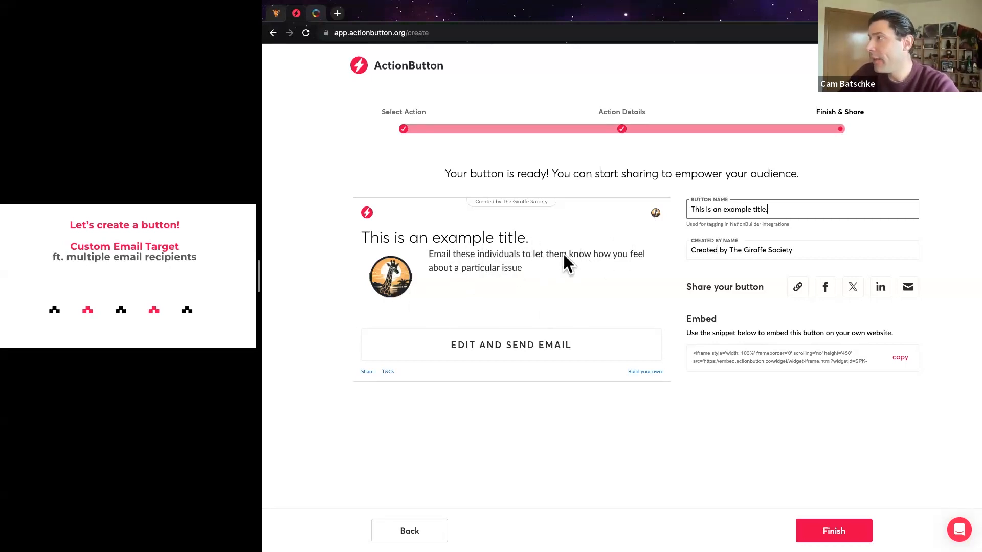
Finish the button, open its details, and share it as a post on X
click(832, 536)
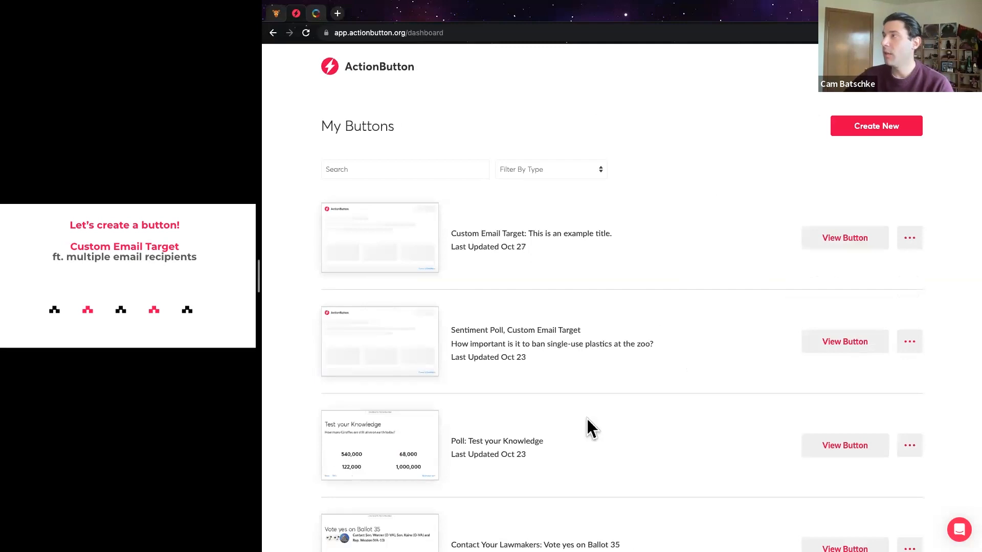
click(824, 246)
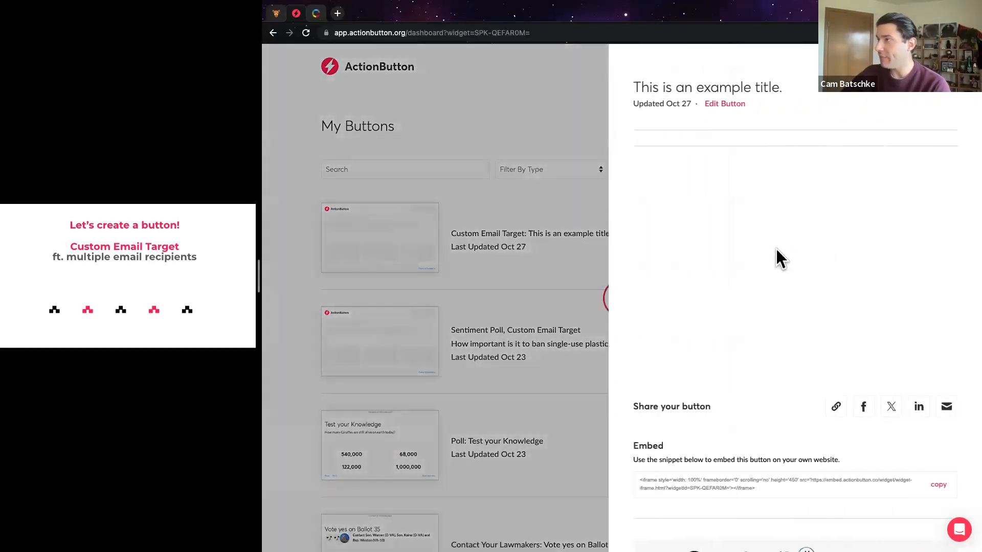
scroll(762, 315, down, 2)
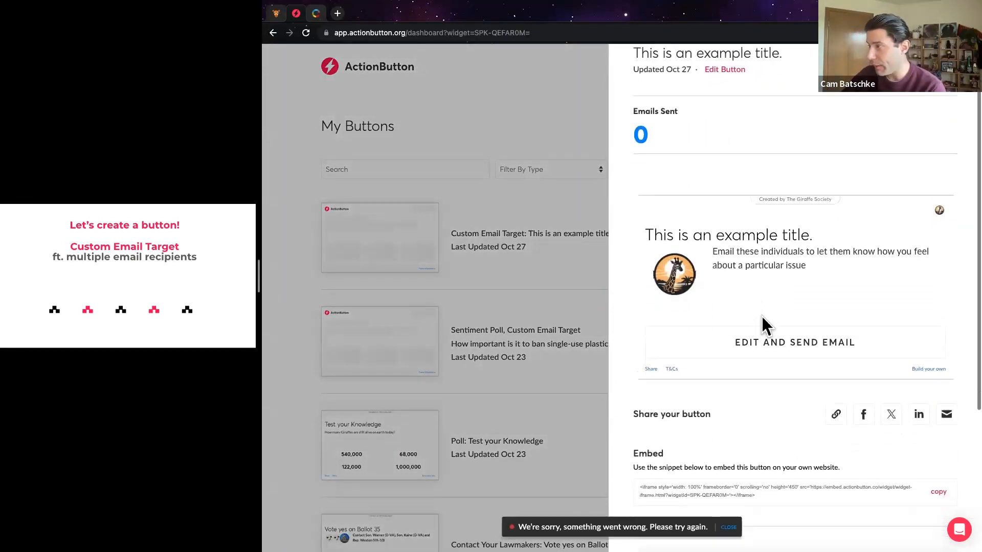
click(889, 402)
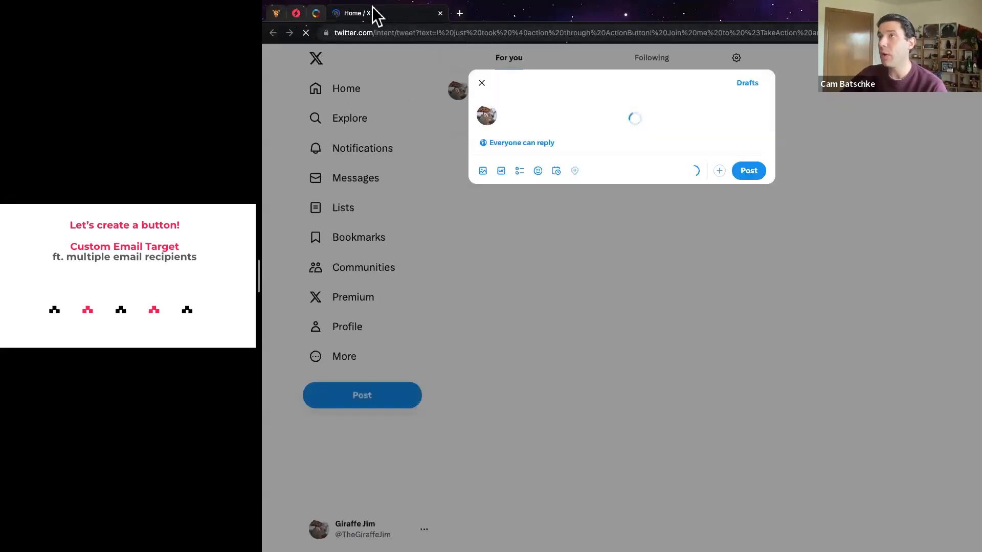
Return to the ActionButton button details and close them to view My Buttons
click(316, 13)
click(295, 14)
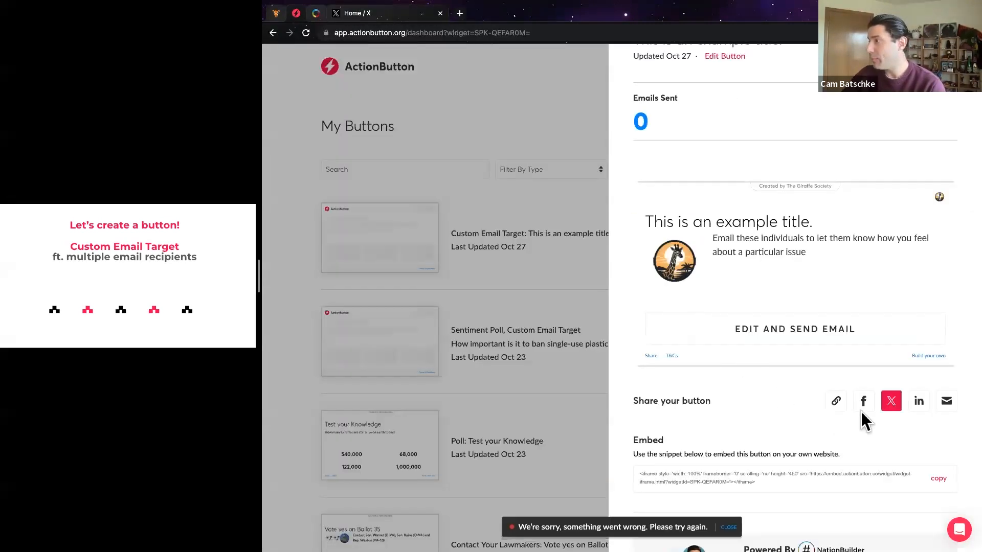
scroll(818, 382, down, 1)
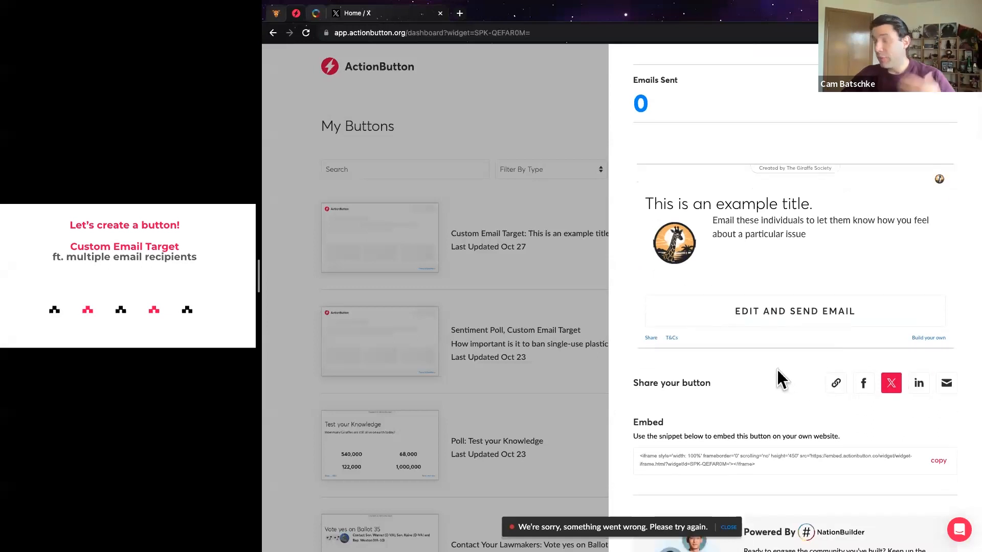
scroll(777, 370, up, 1)
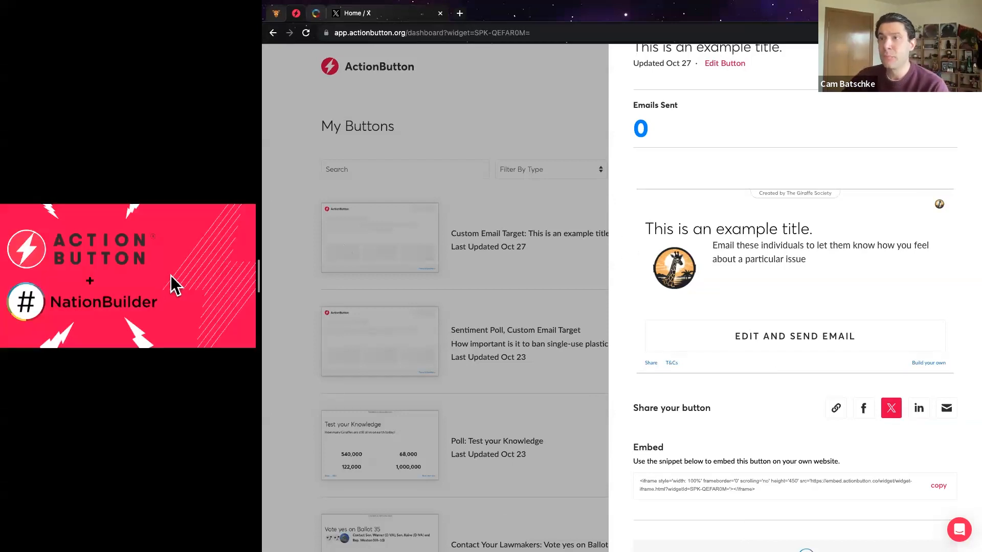
click(947, 95)
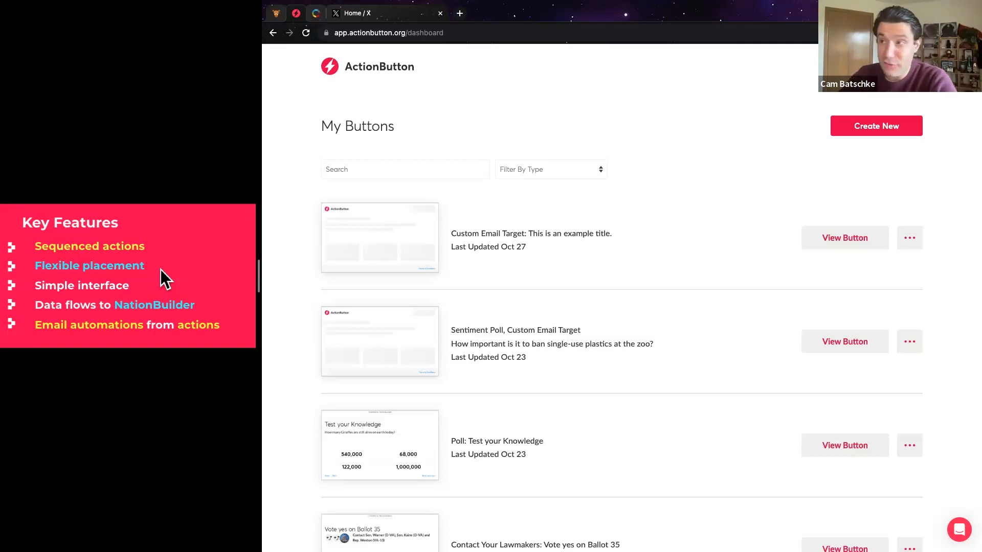
Advance the presentation from Key Features to the 'Let's create a sequenced action!' slide
click(159, 269)
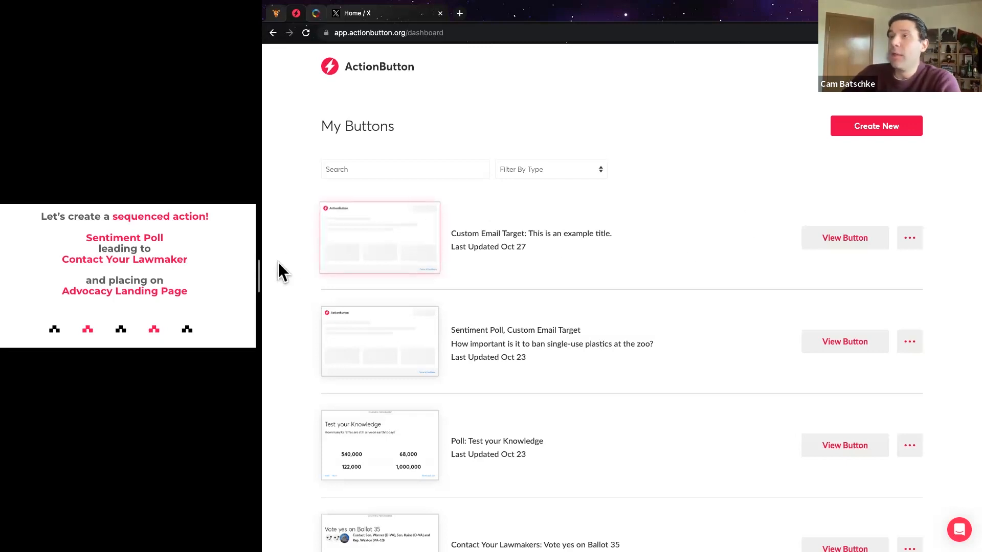
Start a new sequenced-actions button and preview the Poll, Quiz, Sentiment Poll and Dial types
click(869, 132)
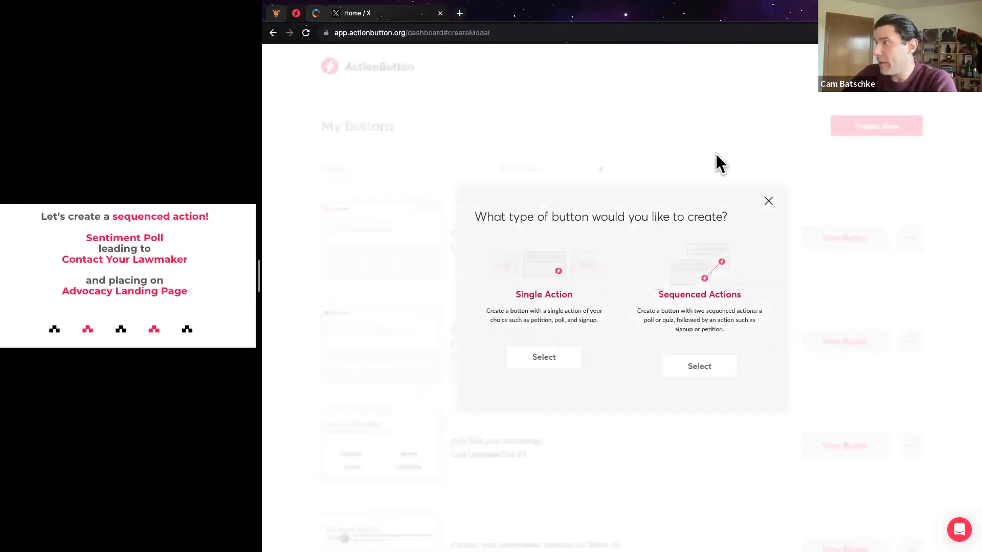
click(699, 366)
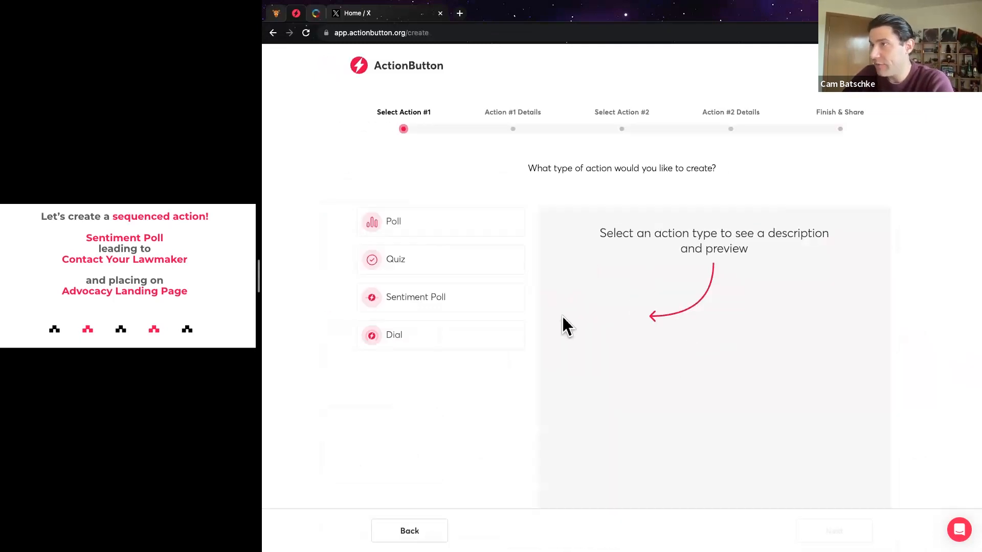
click(416, 230)
click(418, 263)
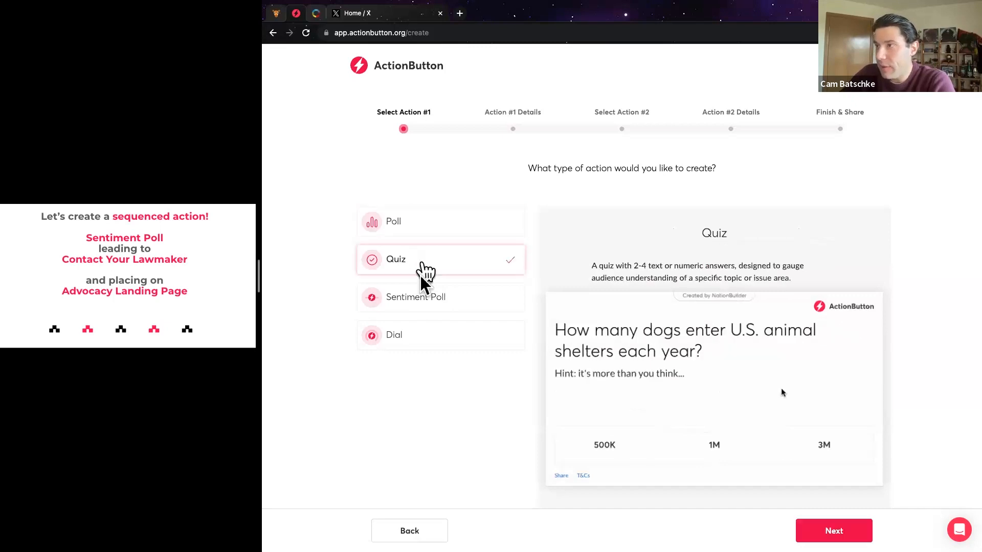
click(420, 298)
click(420, 334)
Compare the action types again, then pick Sentiment Poll as Action #1 and continue
click(418, 235)
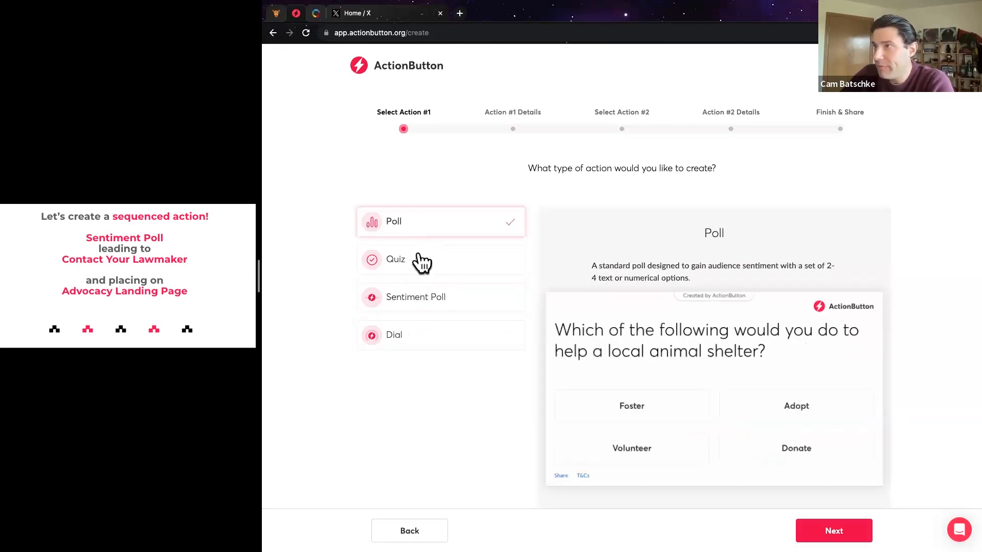
click(419, 261)
click(422, 231)
click(415, 258)
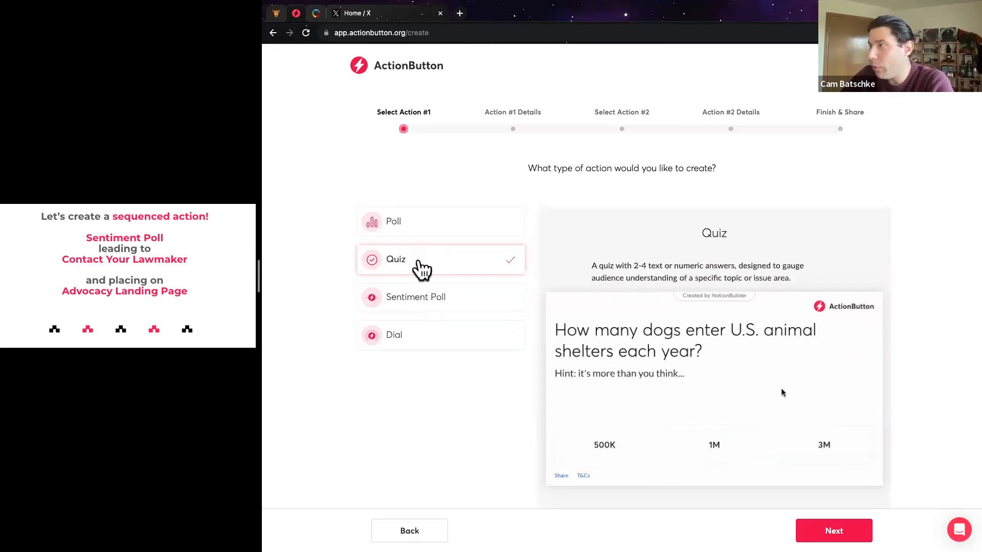
click(417, 329)
click(434, 302)
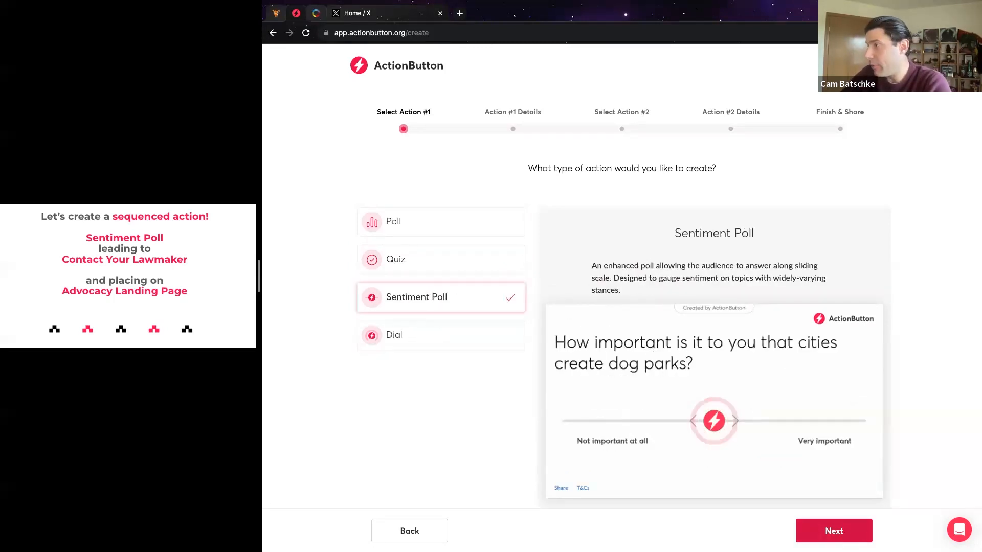
click(844, 535)
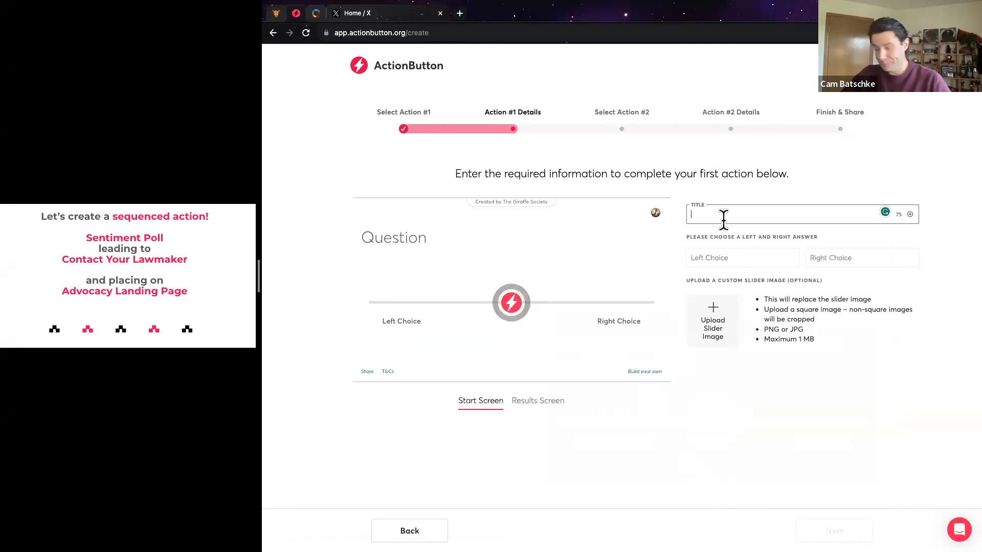
Title the poll with the zoo plastics question, ranging from 'Not Important' to 'Very important'
text(;)
key(BackSpace)
text(;Ab)
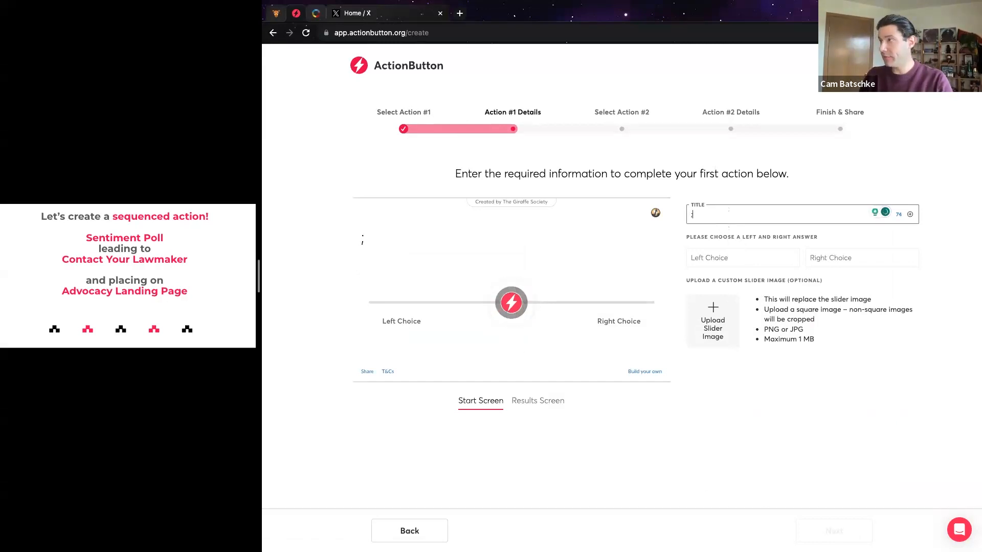
key(BackSpace)
key(BackSpace)
key(BackSpace)
text(How important is banning single-use plastics at the local zoo?)
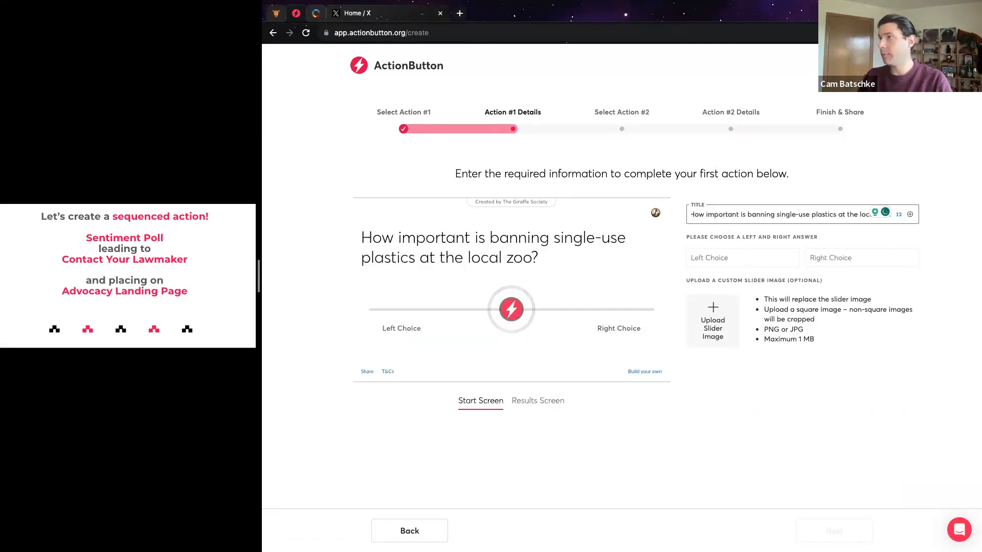
click(744, 252)
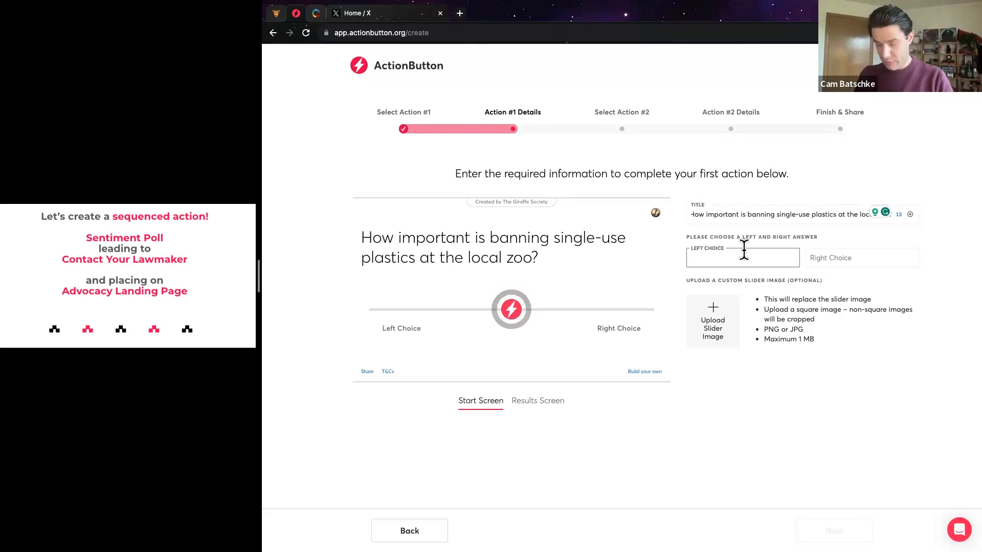
text(Not Important)
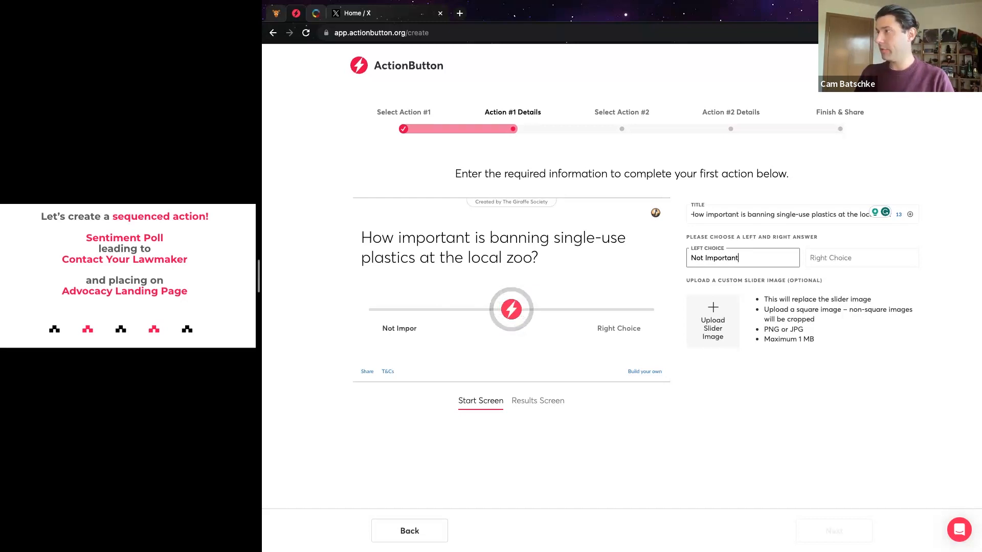
key(Tab)
text(Very )
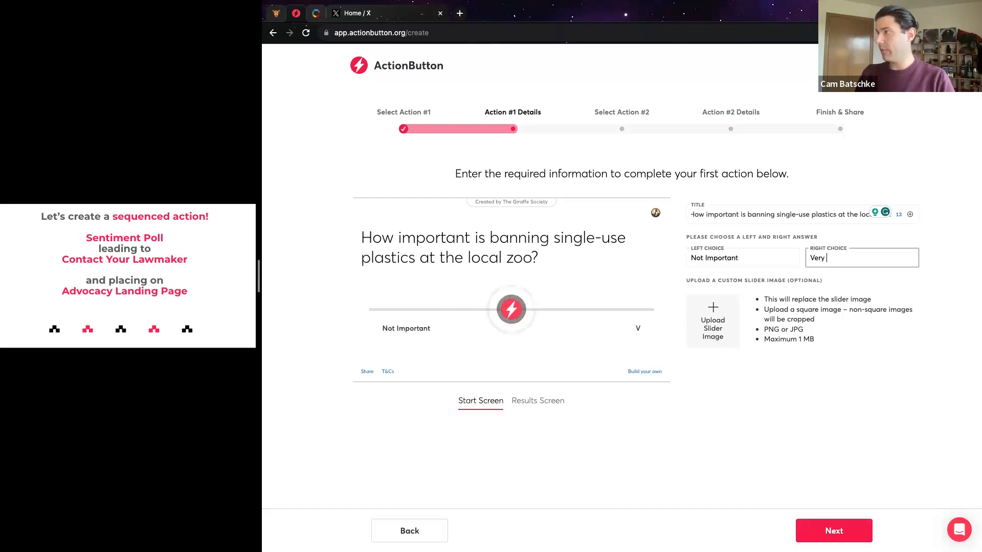
text(important)
Upload the giraffe PNG as the slider image and continue to Select Action #2
click(712, 323)
scroll(686, 302, down, 10)
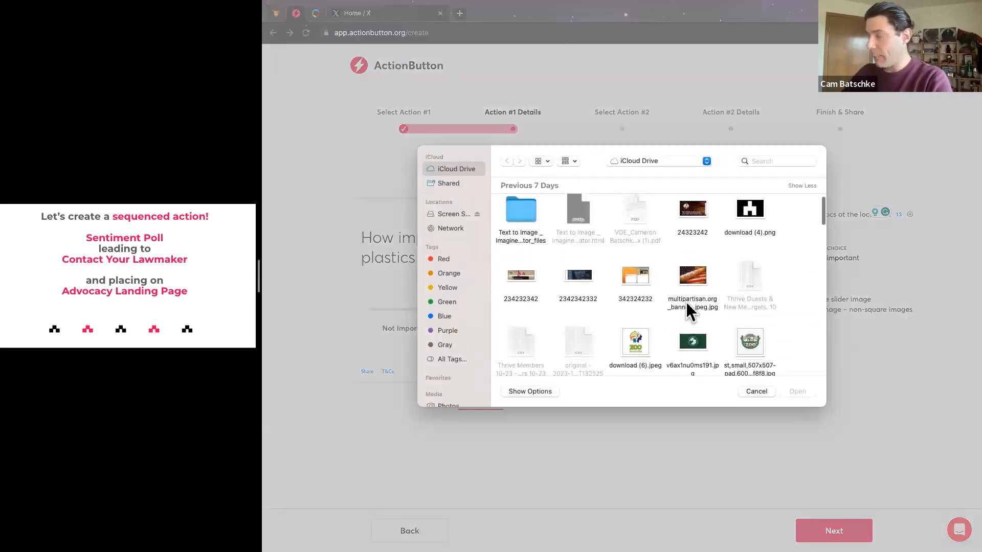
click(742, 279)
click(788, 389)
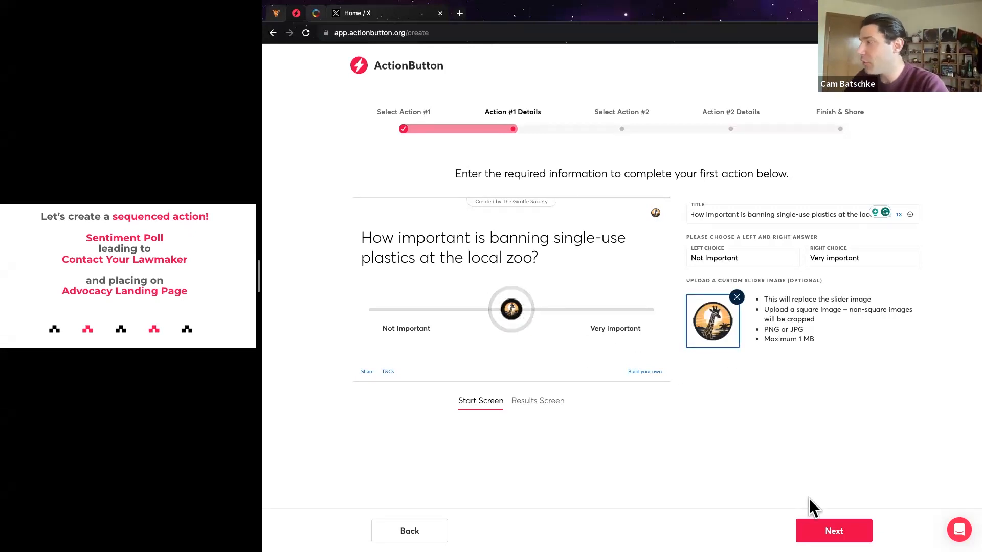
click(813, 530)
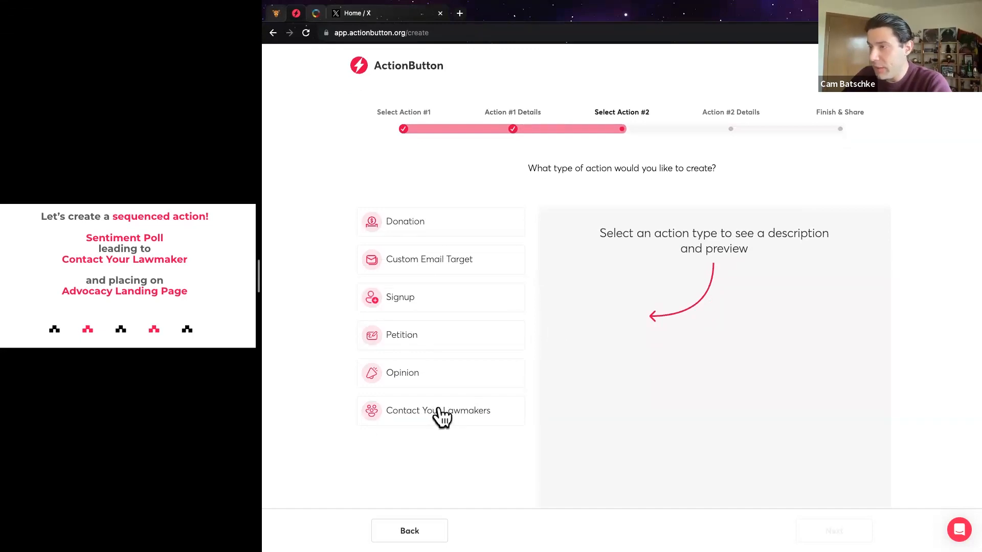
Choose Contact Your Lawmakers as Action #2 and continue to its details form
click(440, 416)
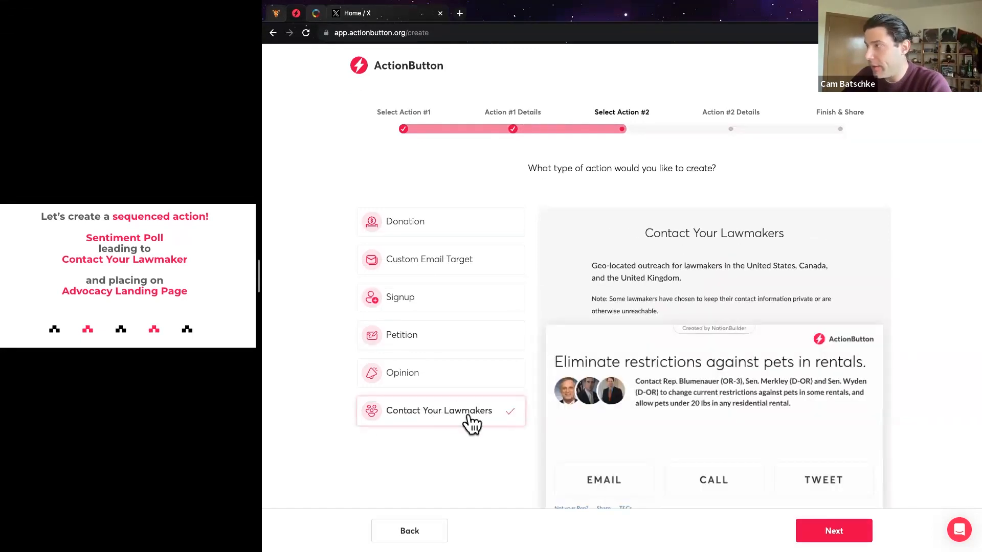
scroll(468, 417, down, 2)
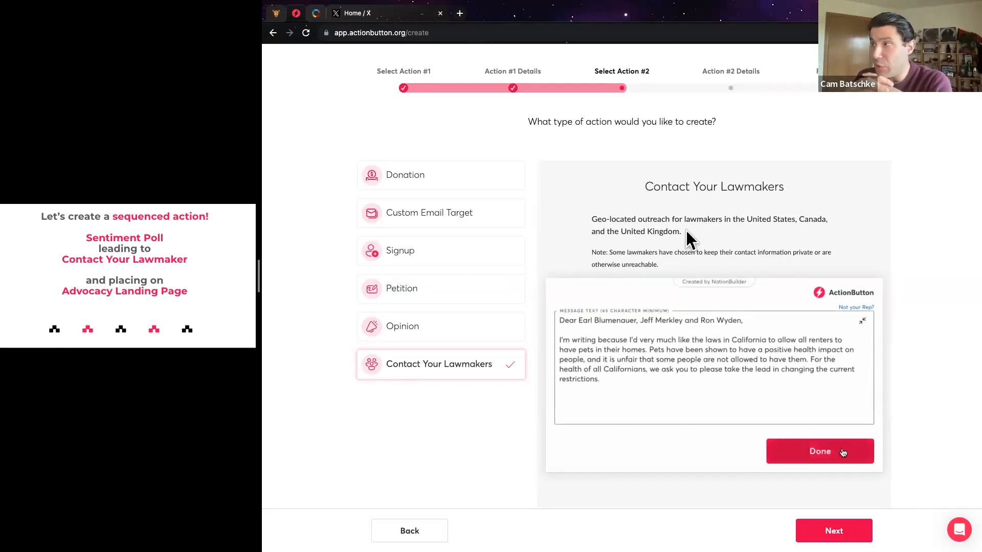
click(837, 531)
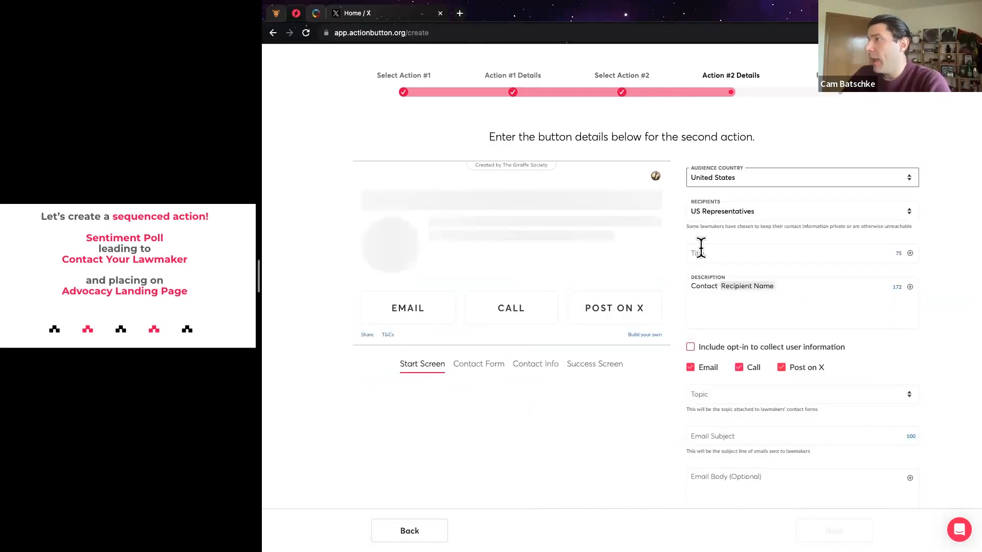
Set the second action's title to 'This is an example title'
click(783, 253)
text(;ab)
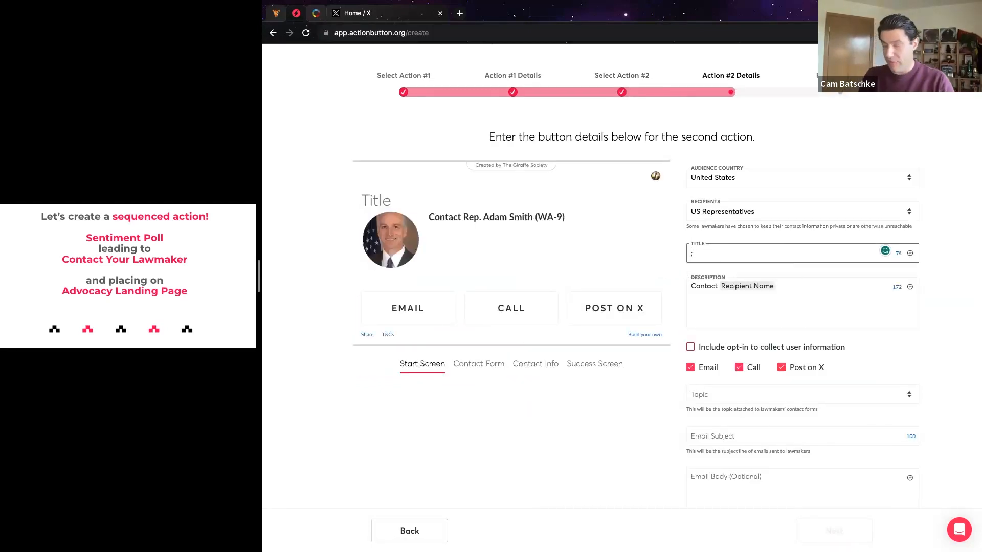
text(This is an example email subject)
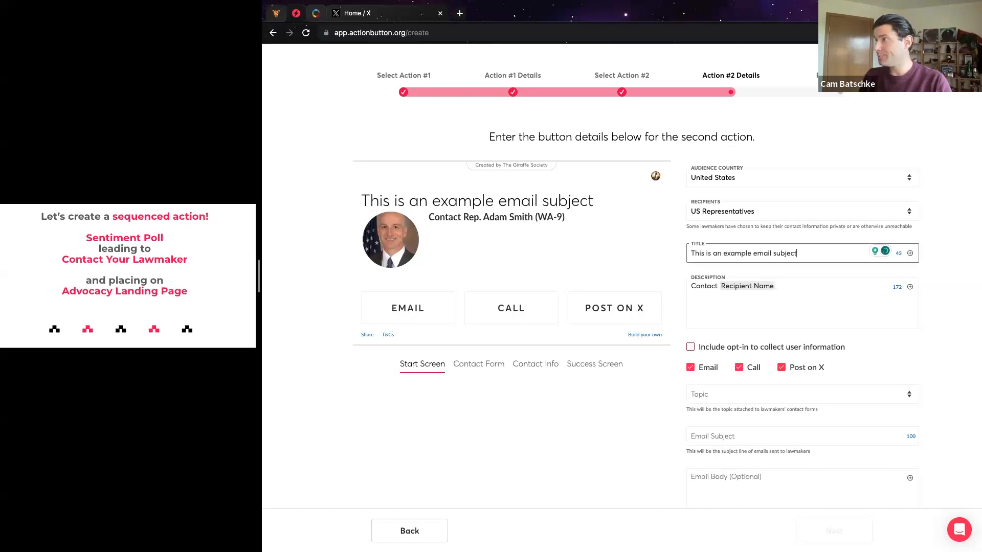
click(793, 284)
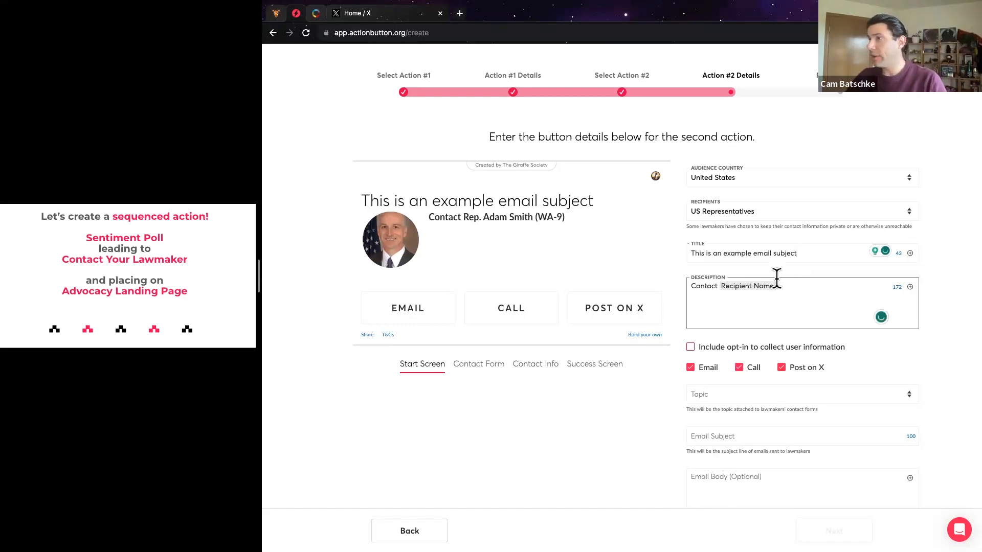
drag(798, 253, 753, 254)
text(title)
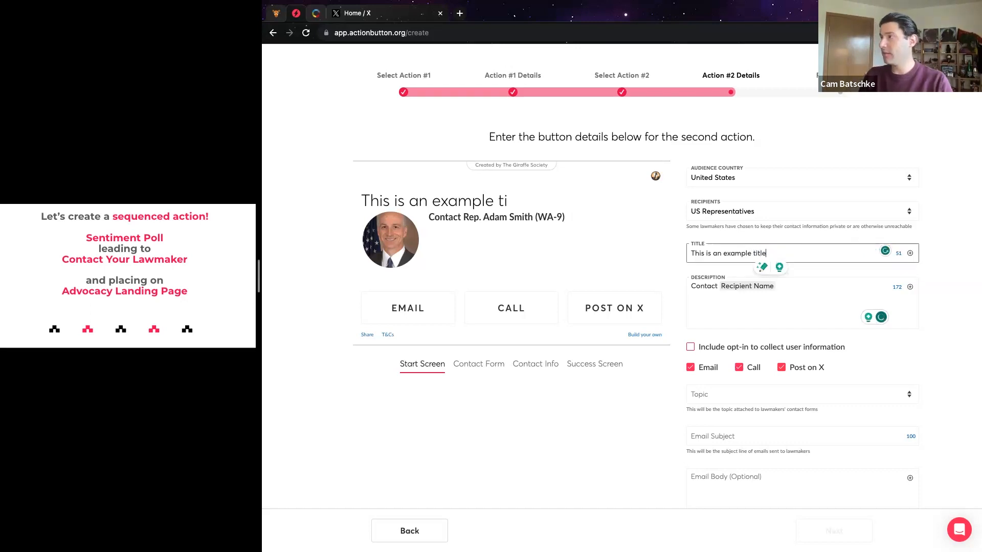
click(702, 287)
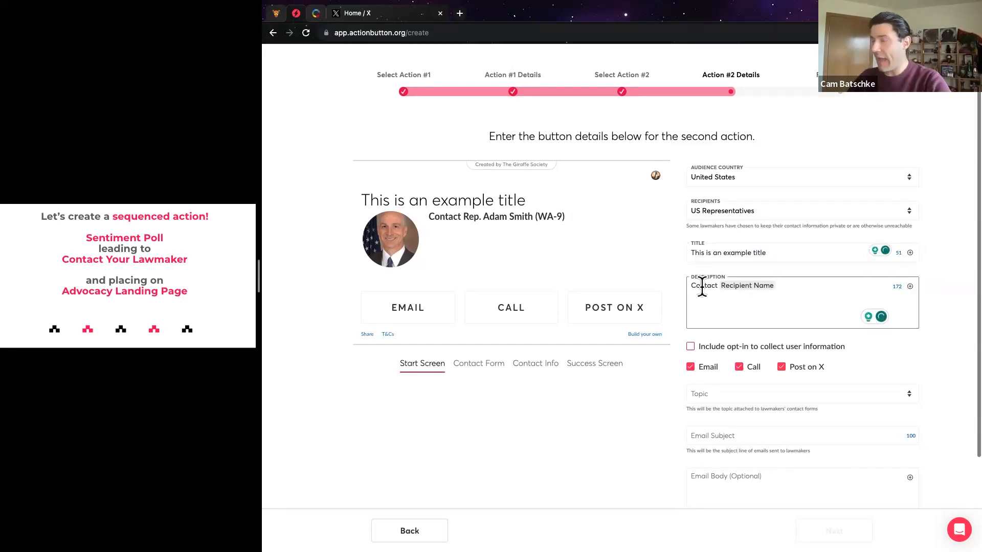
scroll(740, 299, down, 1)
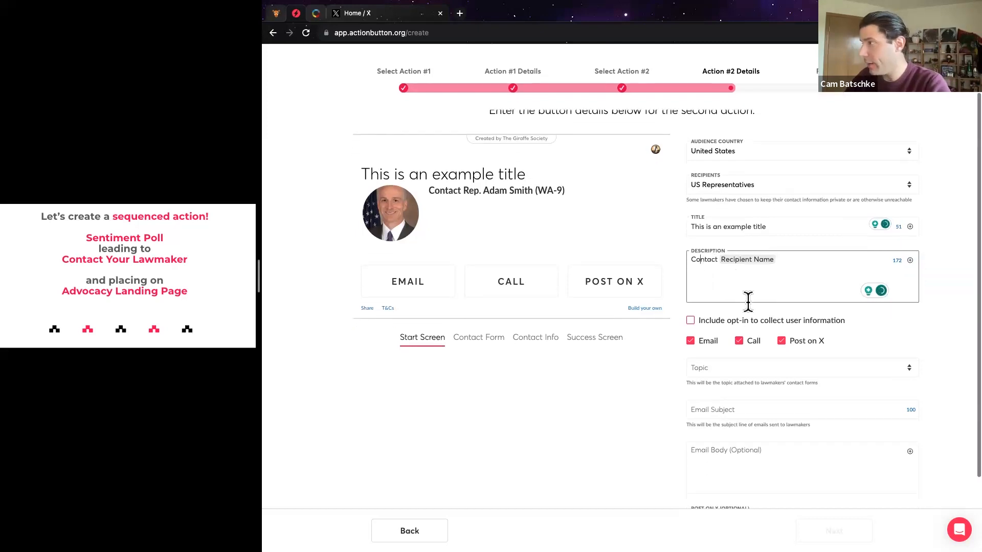
Set topic Agriculture and Food, subject 'This is an example email subject', and paste the example body
click(729, 367)
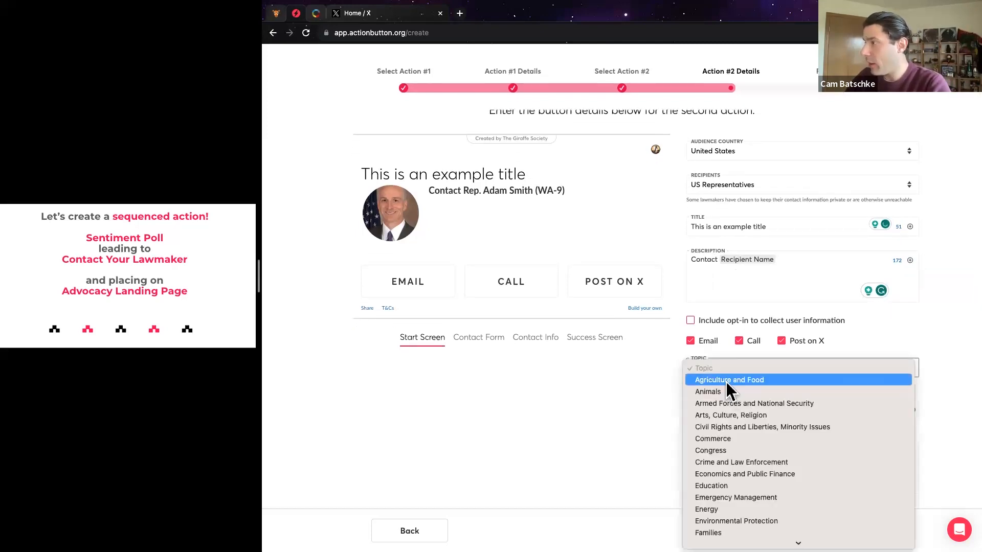
click(725, 382)
scroll(739, 396, down, 1)
click(738, 394)
text(This is an example email subject)
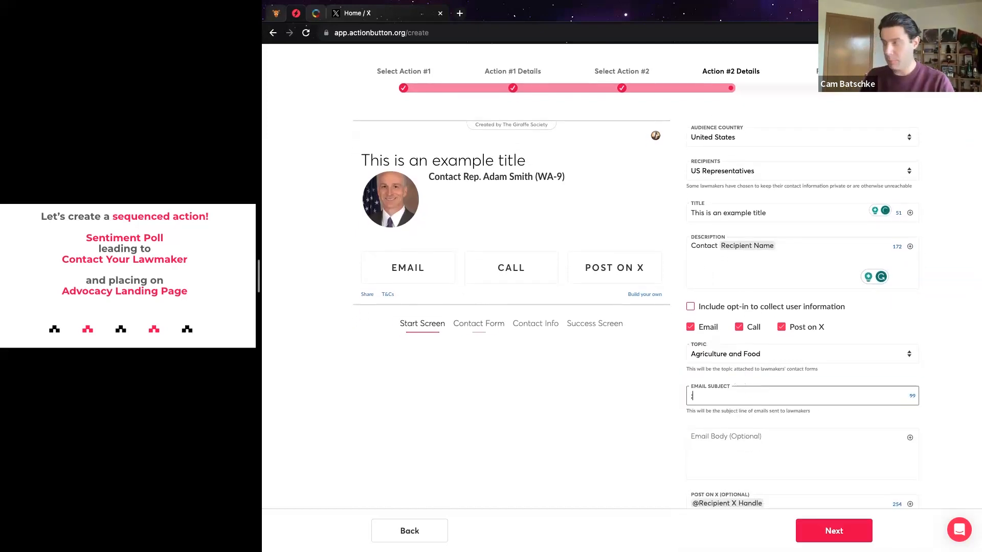
click(757, 438)
text(This is an example email that your supporters could send. You can include a name placehold at the bottom, for the supporter to add their own signature. (Your name here))
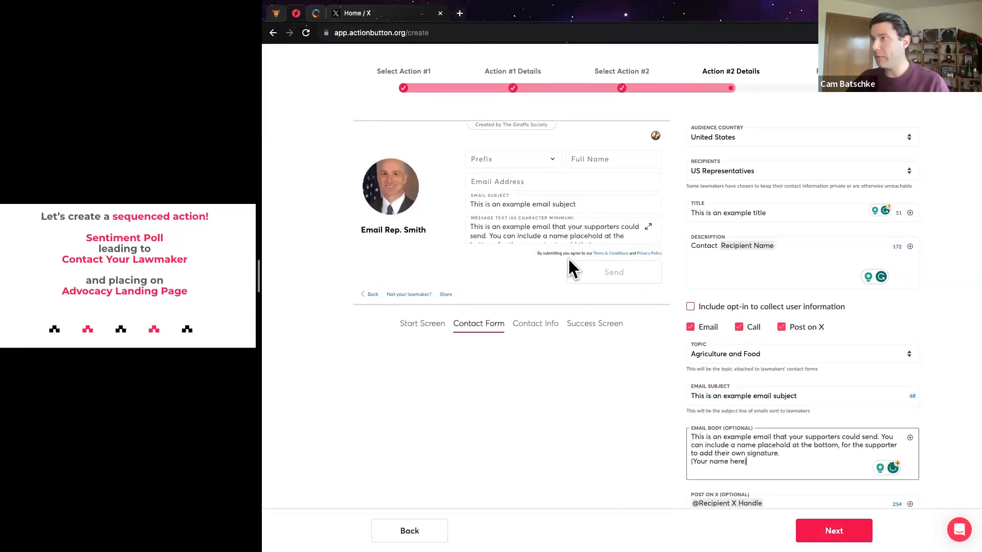
scroll(622, 348, down, 1)
scroll(622, 348, up, 2)
scroll(621, 346, up, 2)
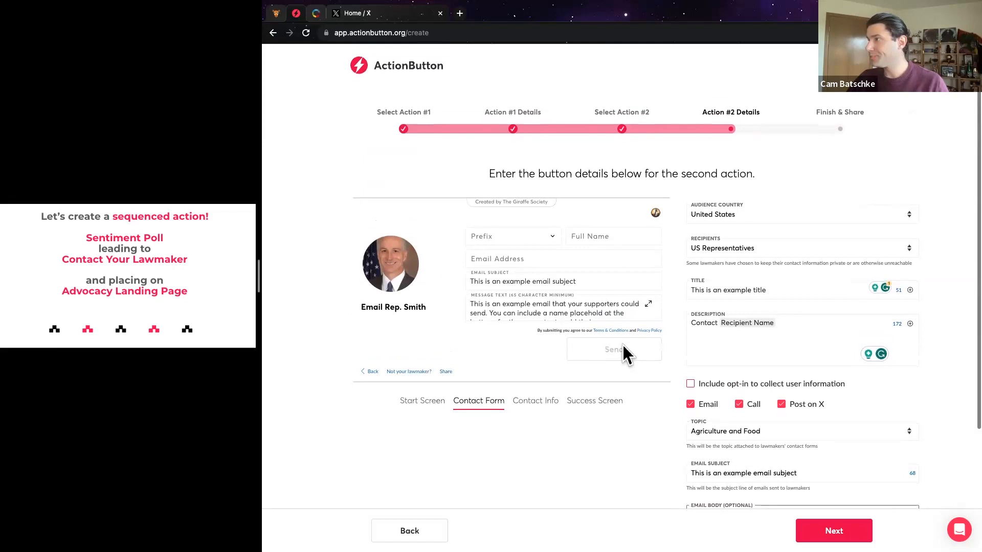
click(732, 251)
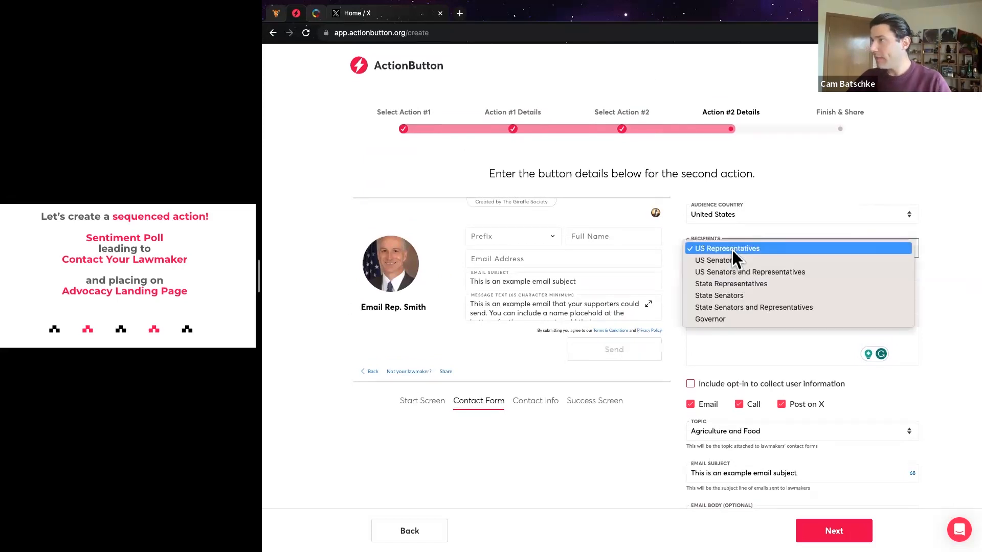
Set recipients to US Senators and Representatives and advance to Finish & Share
click(756, 272)
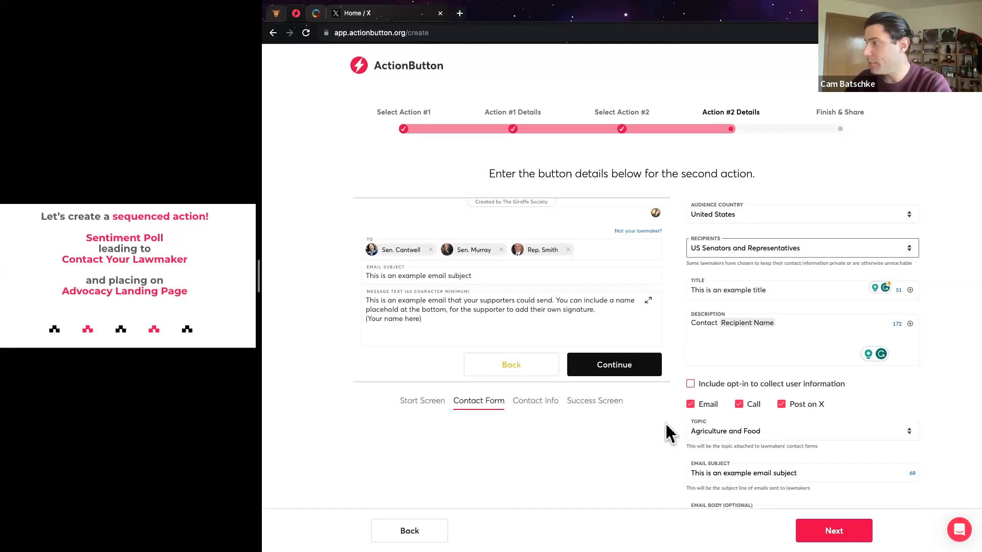
scroll(668, 432, down, 2)
click(833, 531)
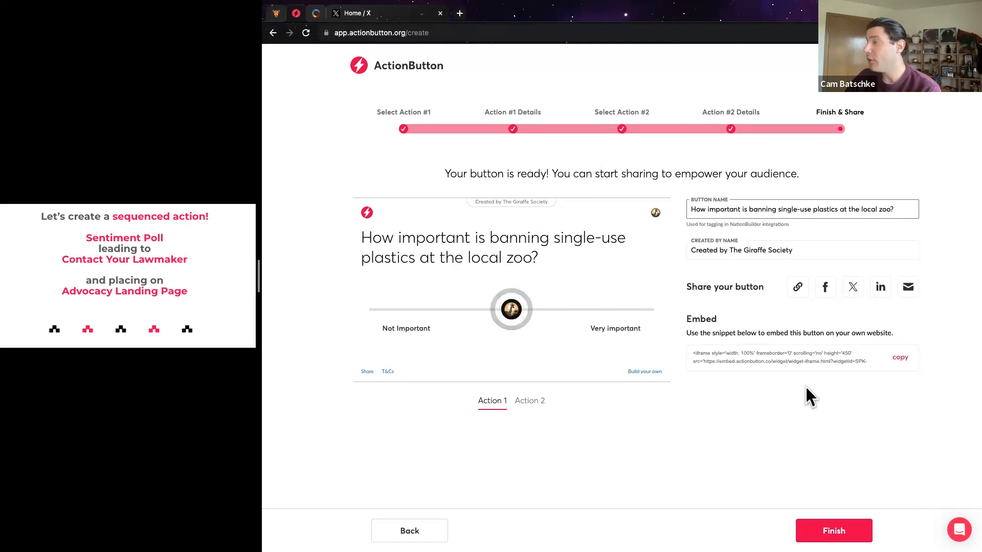
Preview the Contact Your Lawmakers second action of the new button
click(519, 402)
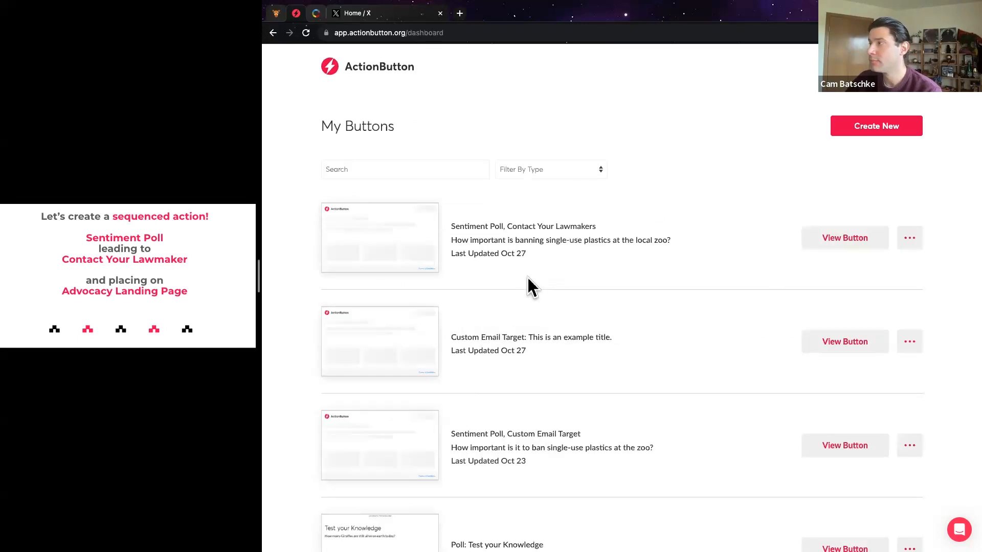
drag(452, 226, 548, 254)
click(551, 254)
Test the poll slider in the new button's details panel, then return to My Buttons
click(830, 236)
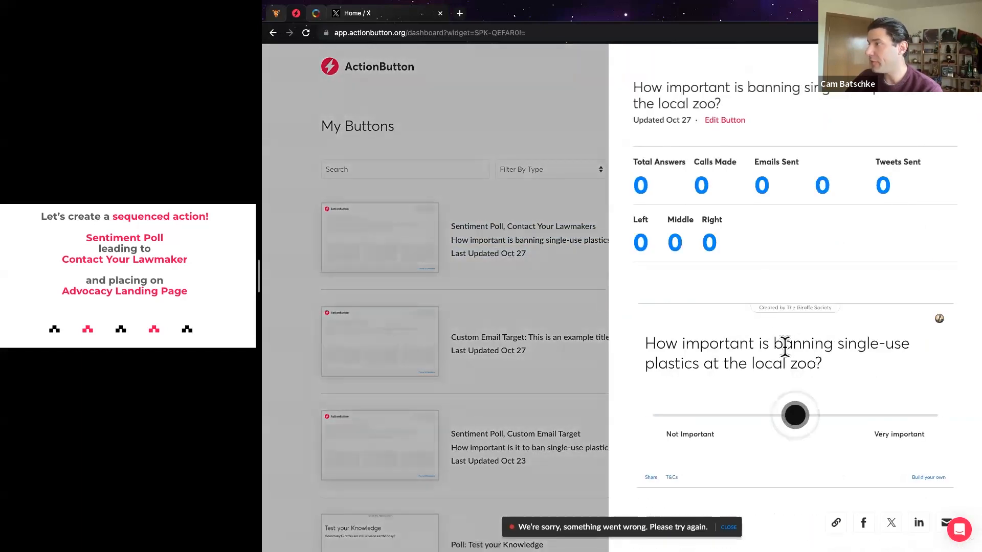
scroll(764, 335, down, 3)
scroll(764, 336, down, 1)
drag(798, 244, 847, 239)
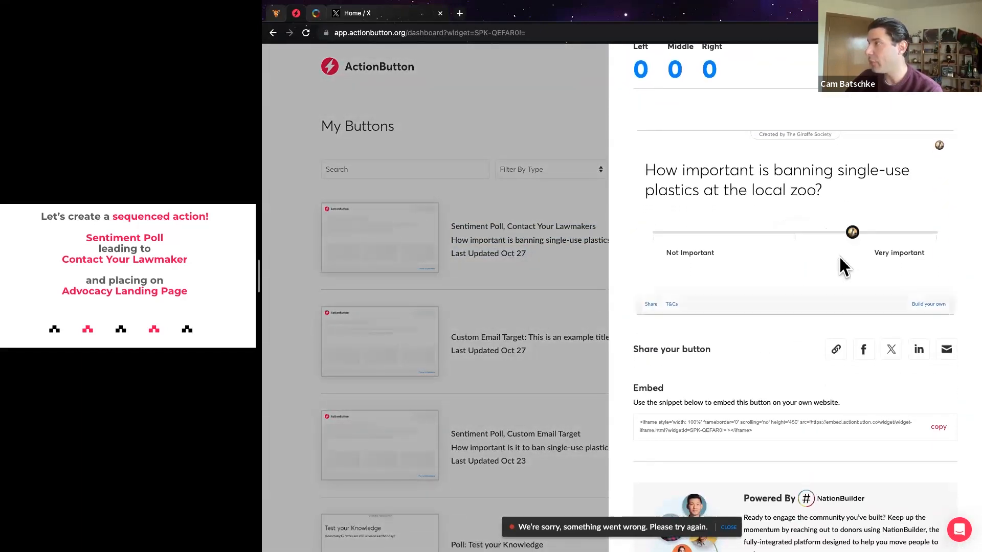
scroll(769, 236, up, 4)
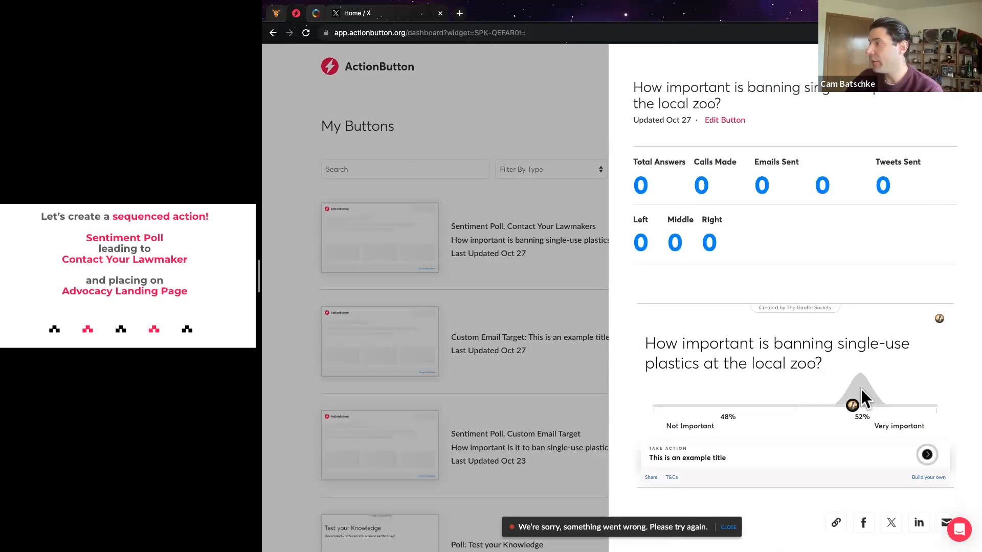
click(947, 98)
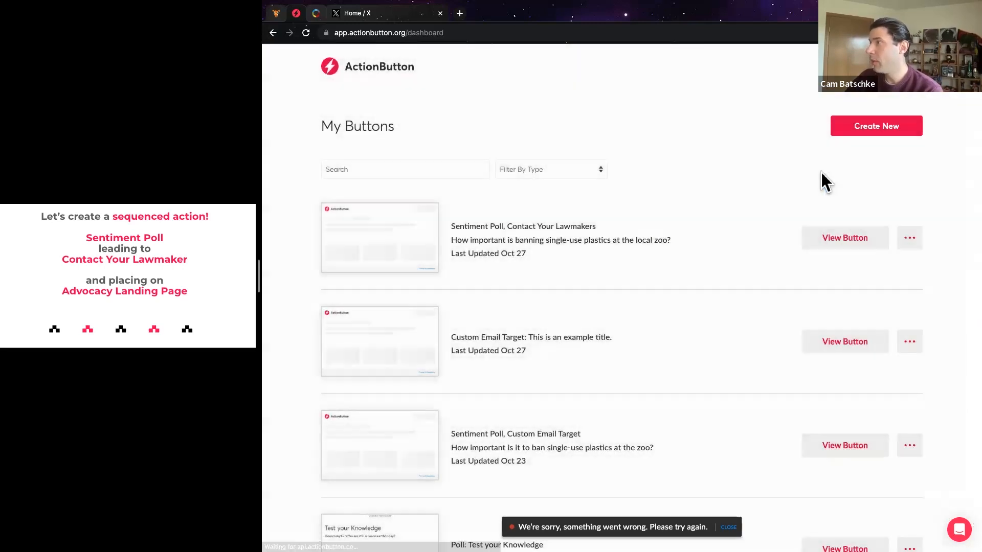
Add the button's submitters to ActionButton - Donation Series, copy its button ID, and close X
click(910, 240)
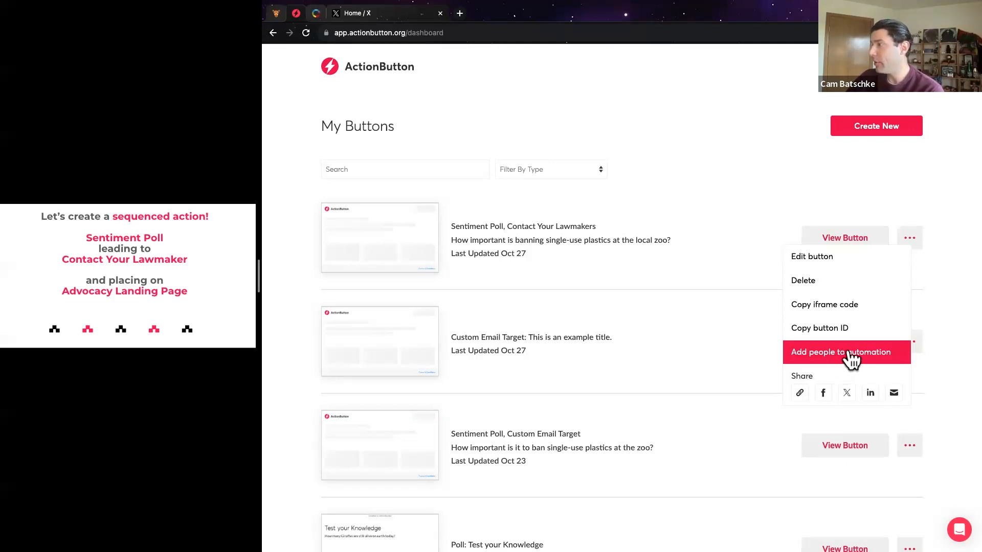
click(846, 361)
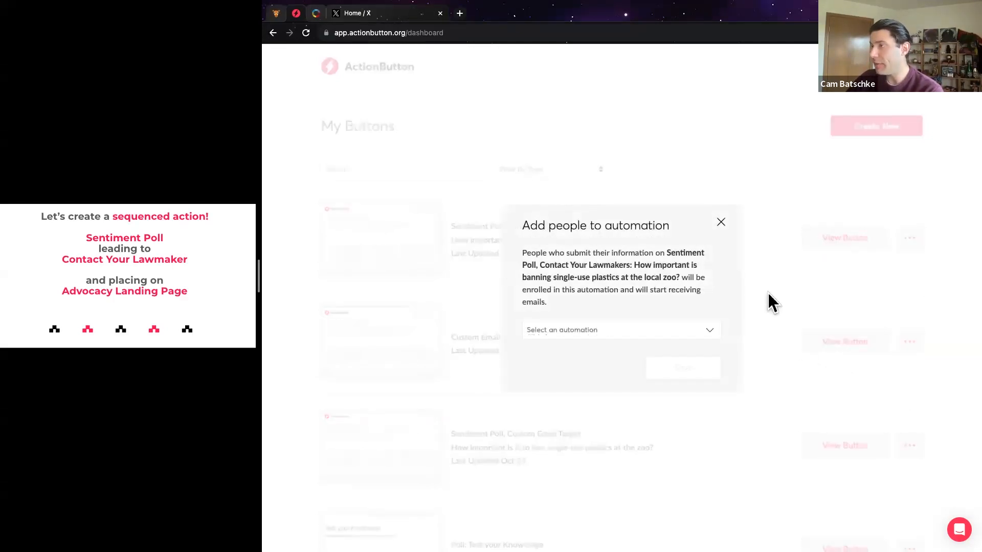
click(586, 330)
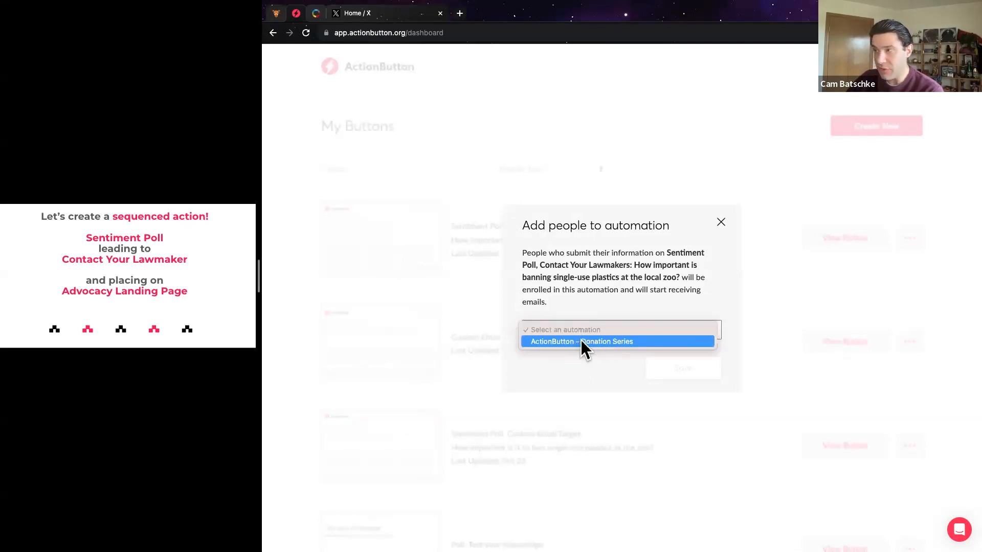
click(588, 341)
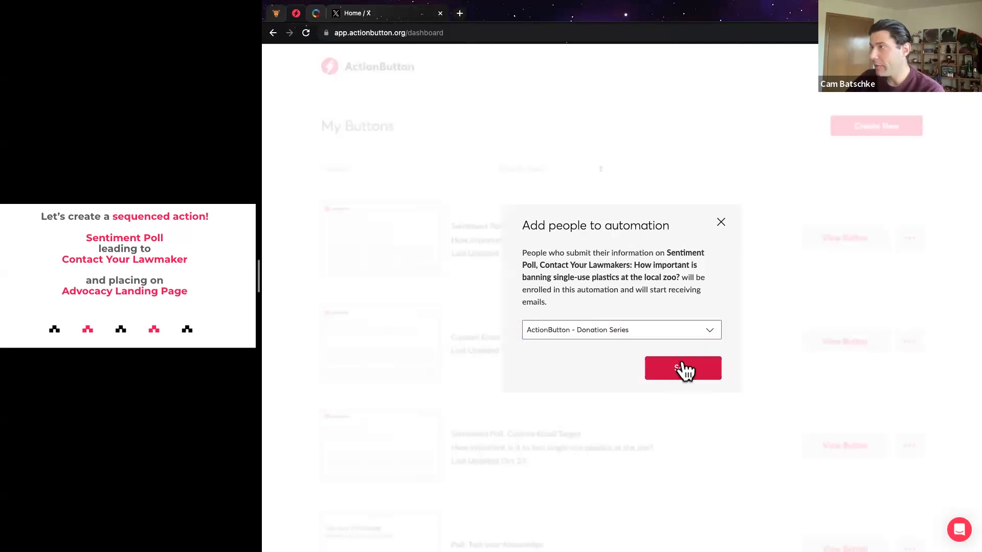
click(683, 365)
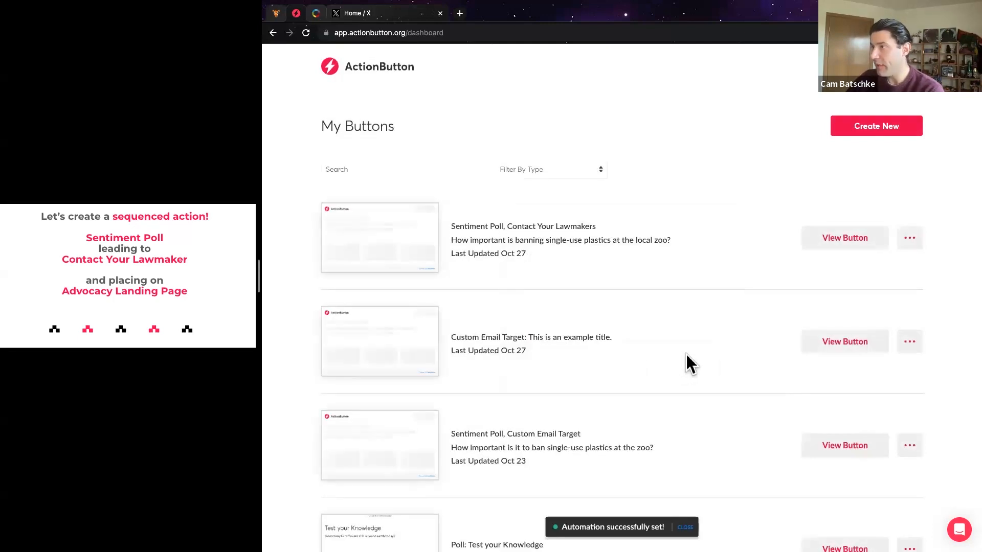
click(914, 238)
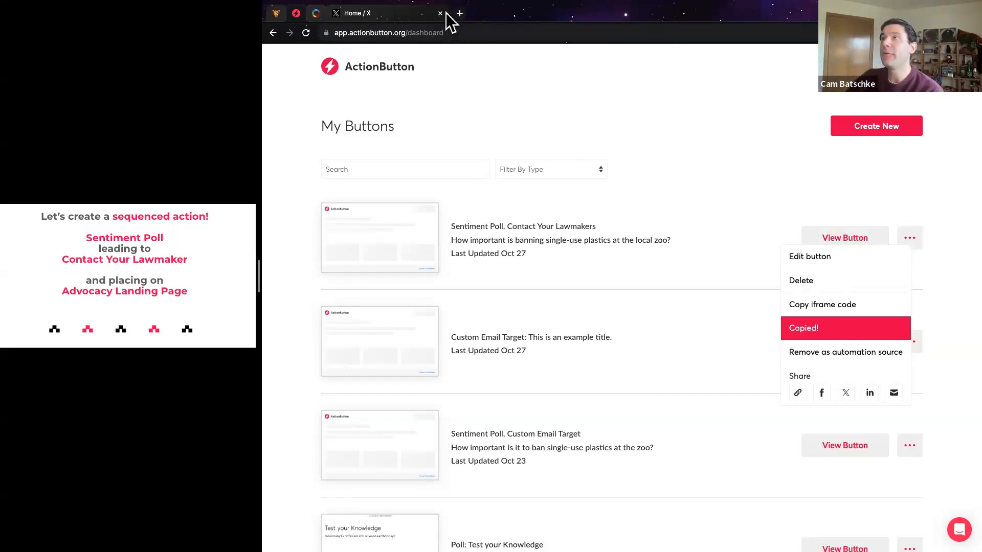
click(388, 13)
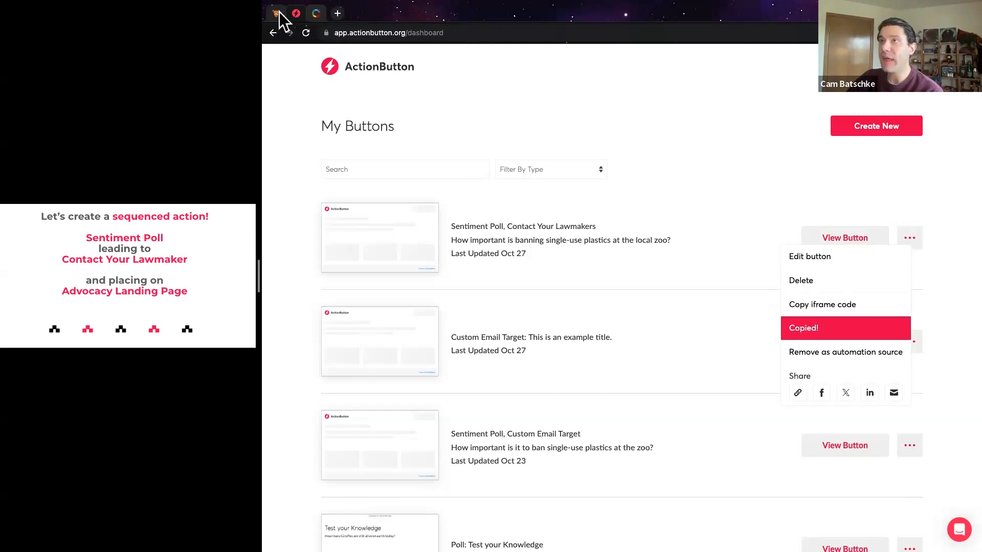
In NationBuilder, review the ActionButton - Donation Series workflow's Donation Ask email steps
click(317, 14)
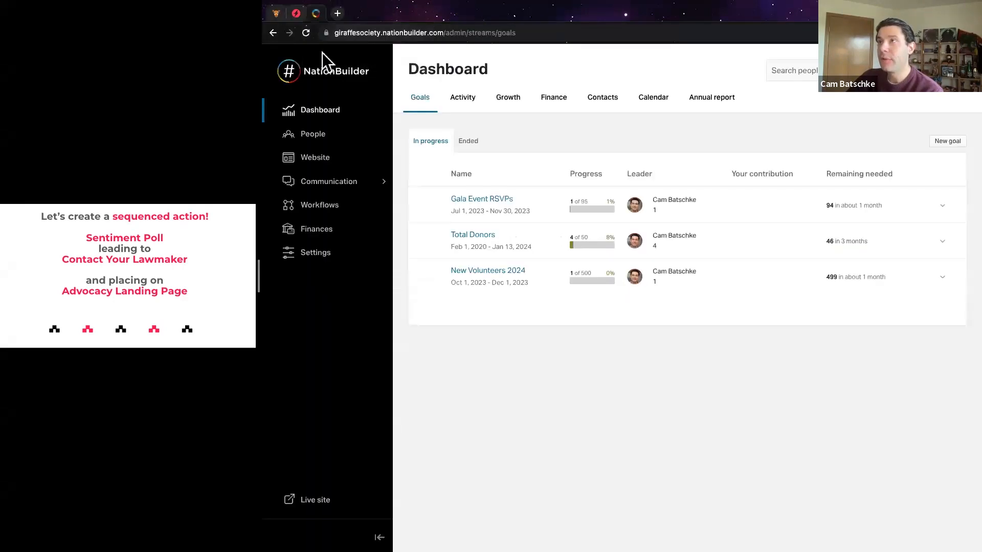
click(323, 209)
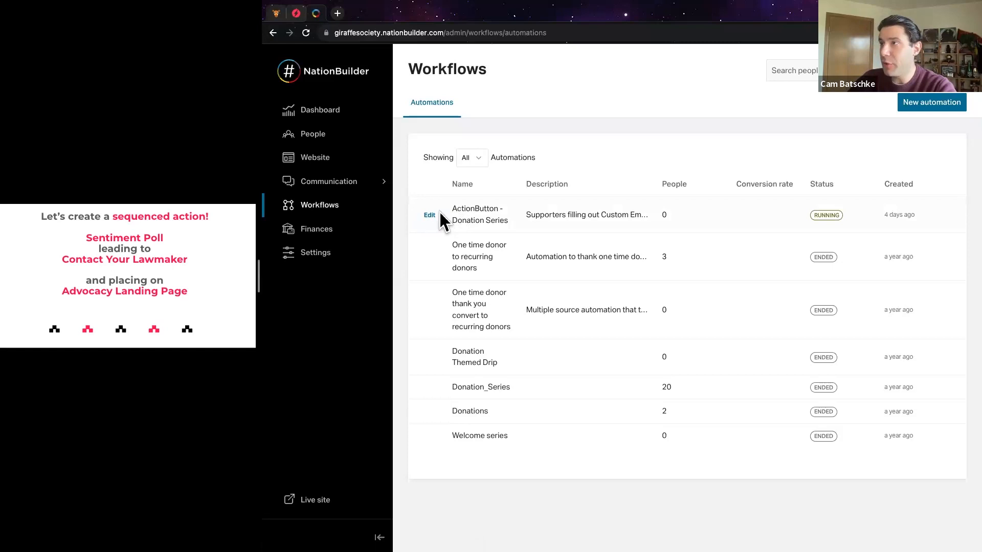
click(431, 216)
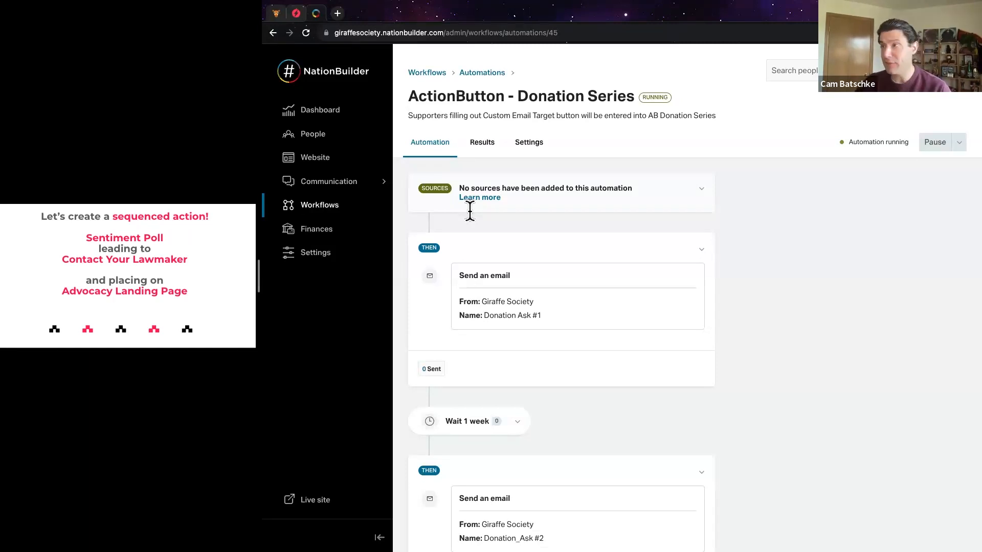
scroll(474, 210, down, 7)
scroll(542, 217, up, 5)
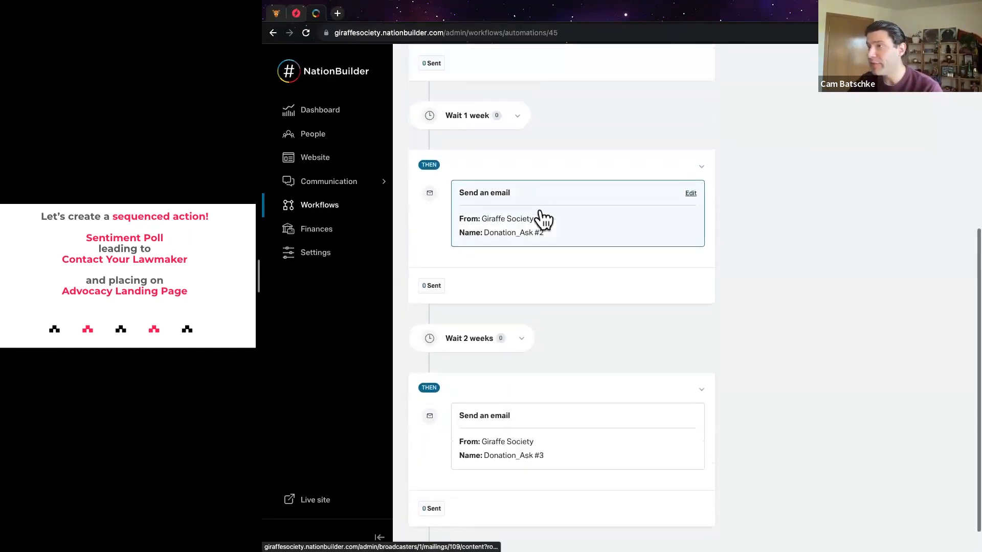
scroll(544, 217, up, 1)
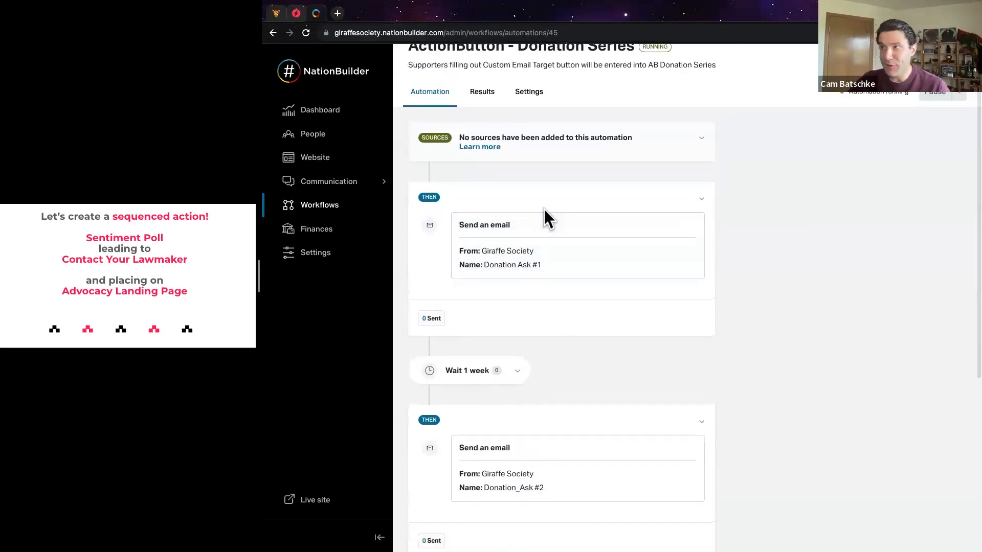
scroll(544, 210, down, 1)
scroll(546, 220, down, 3)
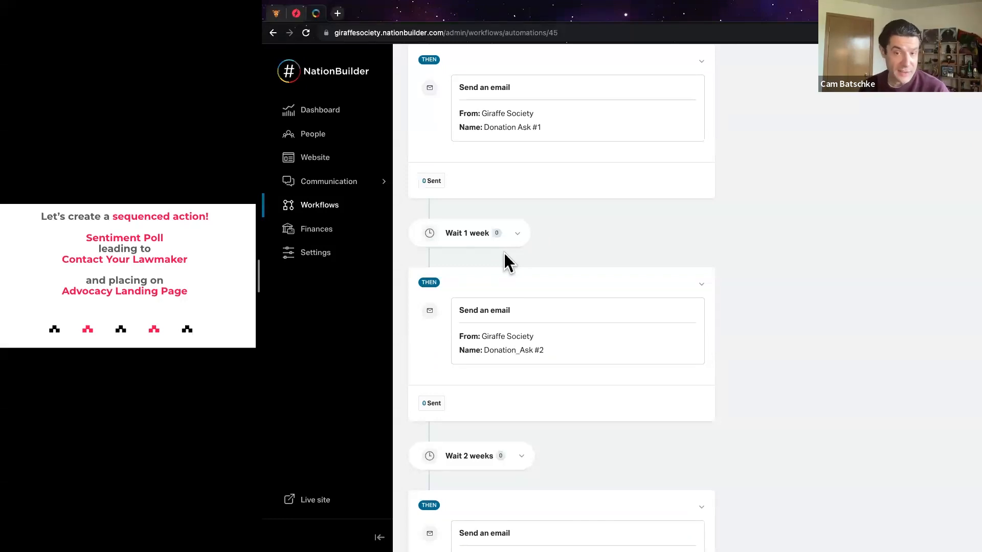
scroll(506, 255, up, 5)
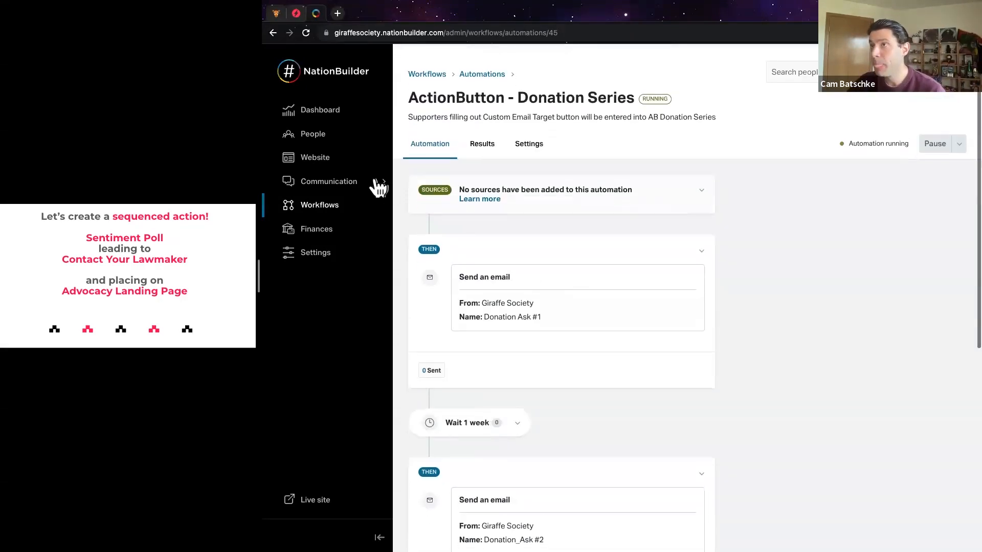
click(325, 141)
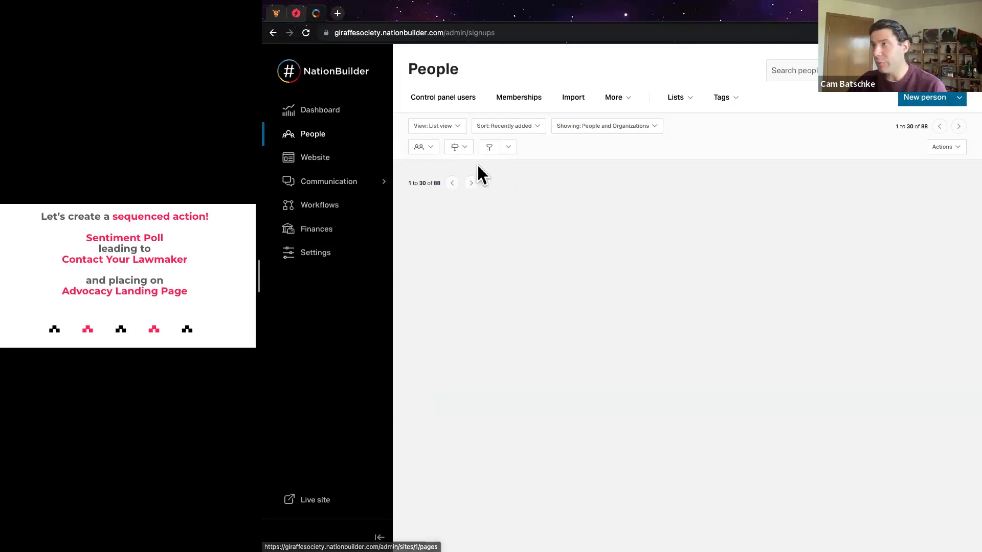
Scroll the People list down to the supporters tagged AB-email-How important is it
scroll(577, 224, down, 15)
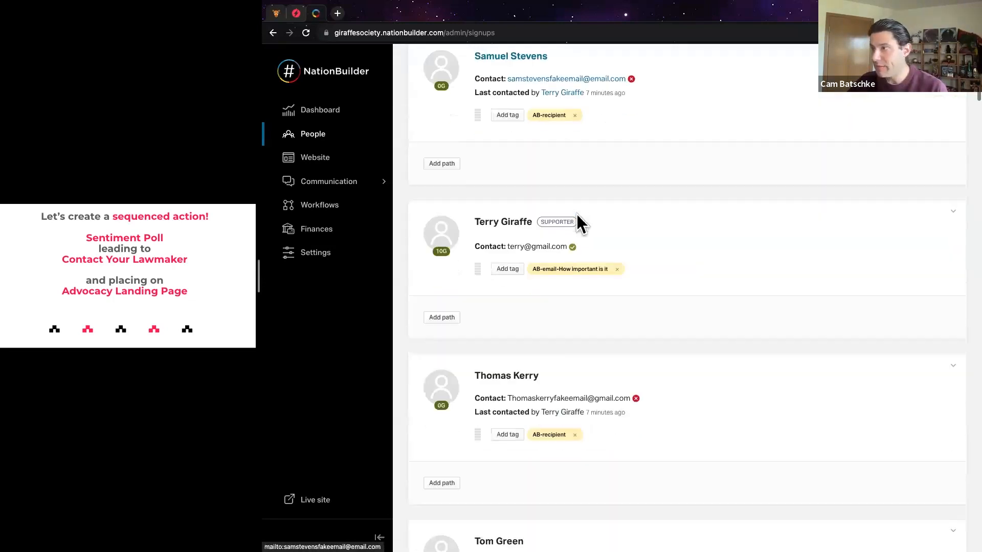
scroll(578, 224, down, 4)
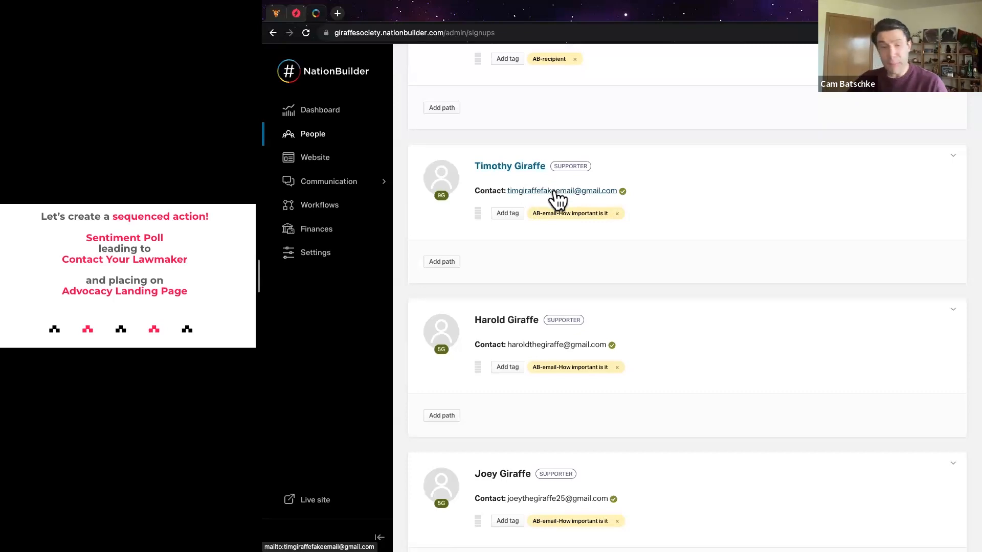
Open the ActionButton_template page from Website pages for editing and delete its old poll embed
click(340, 166)
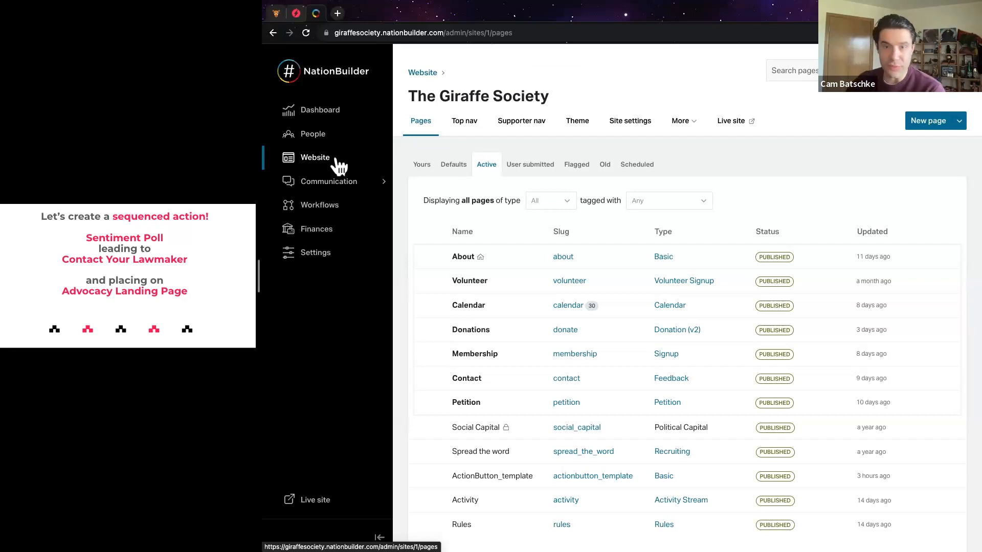
scroll(490, 183, down, 1)
scroll(490, 182, up, 1)
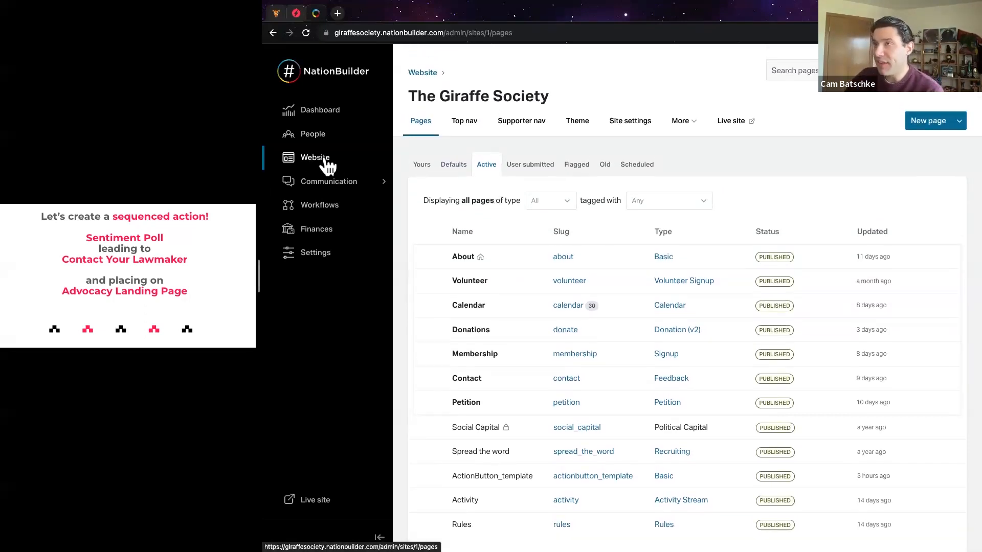
scroll(529, 243, down, 1)
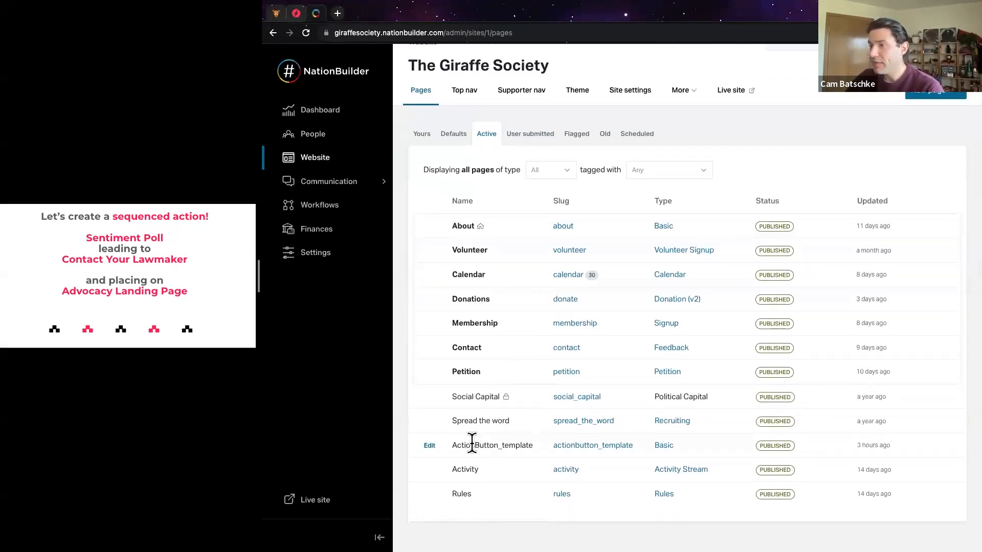
click(429, 447)
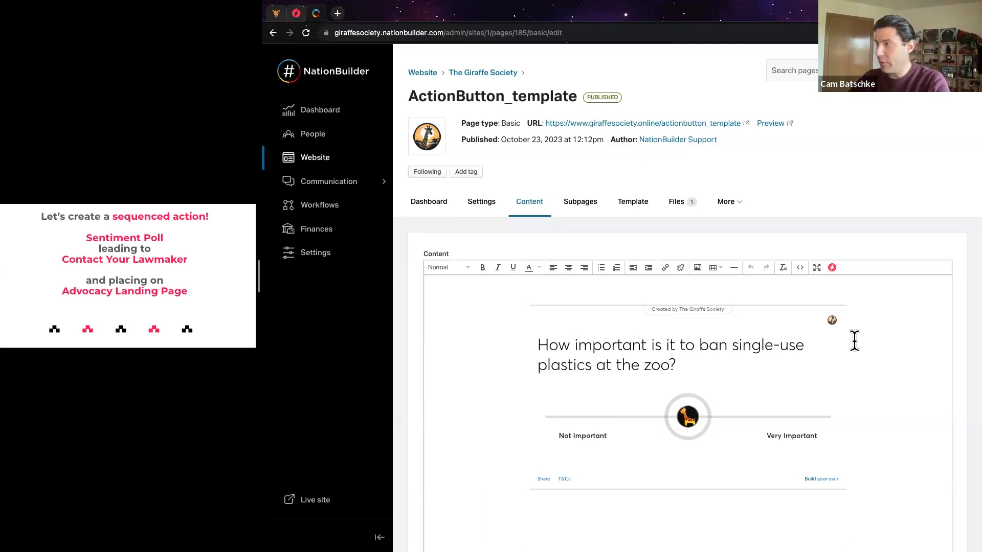
key(BackSpace)
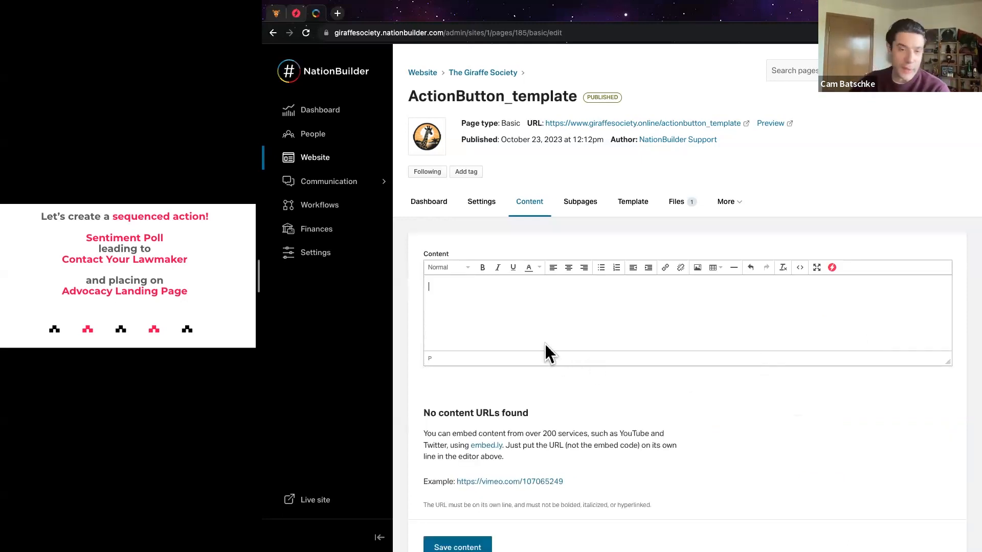
Embed the new zoo-plastics poll by pasting its button ID into the ActionButton insert dialog
click(832, 268)
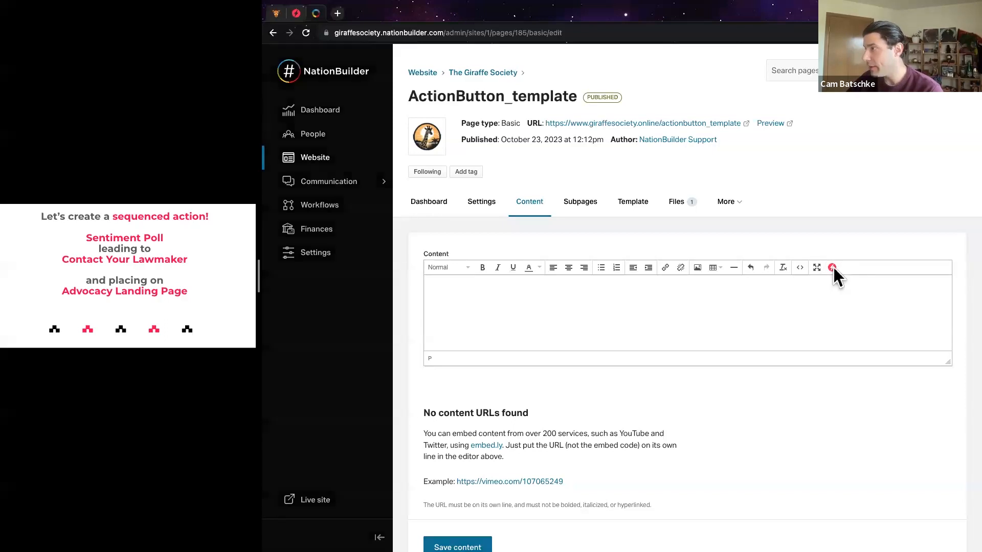
right_click(614, 276)
click(633, 348)
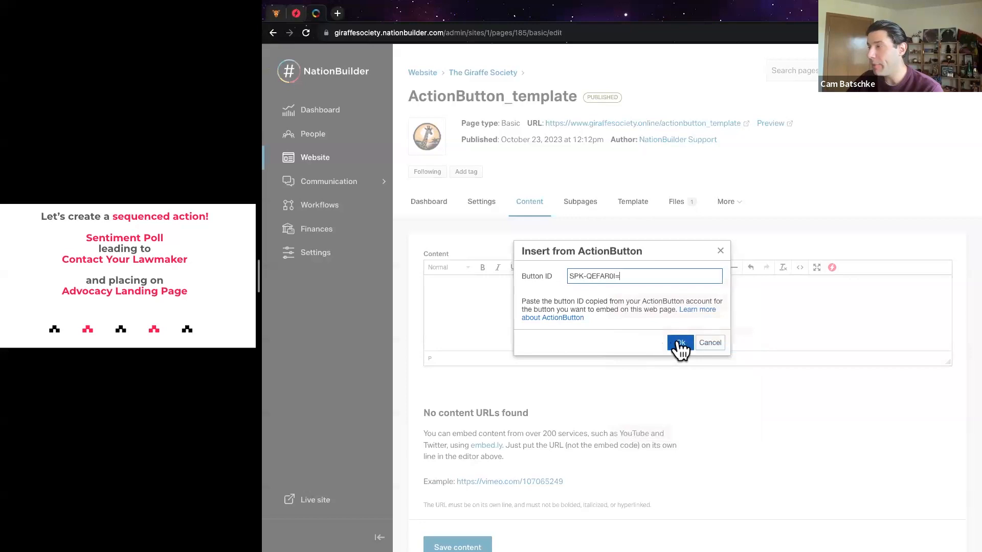
click(681, 344)
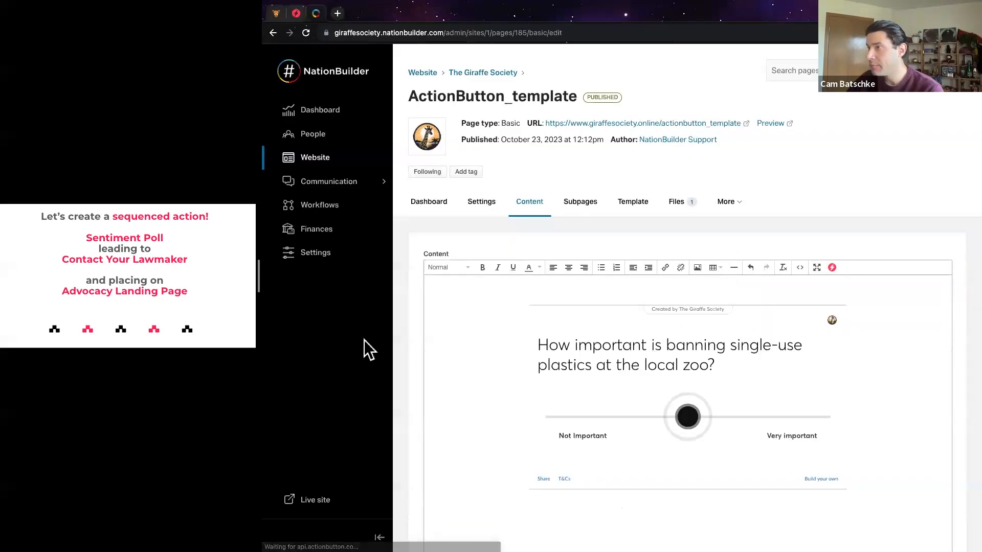
scroll(407, 344, down, 2)
scroll(407, 353, down, 3)
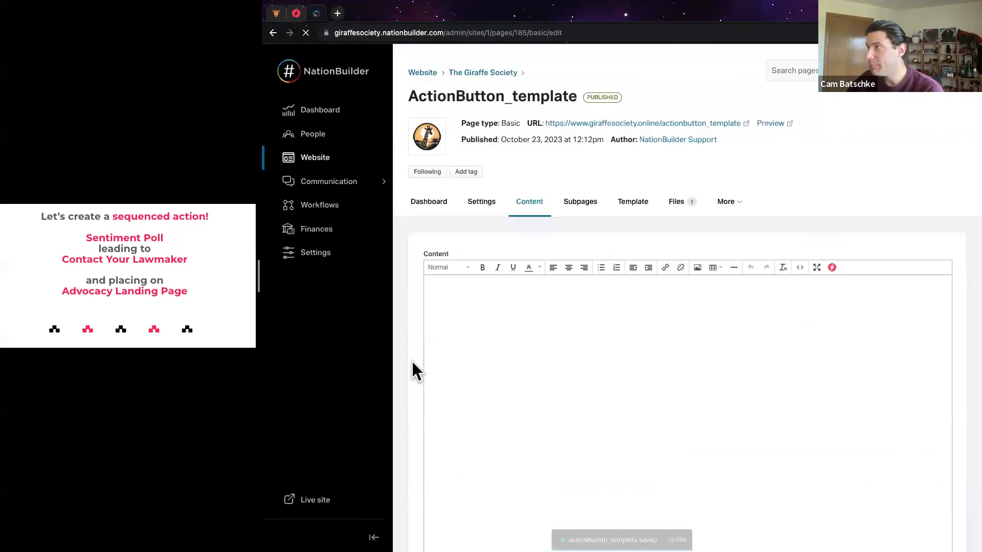
On the live page, rate the plastics ban Very important, open Take Action, and choose EMAIL
click(635, 123)
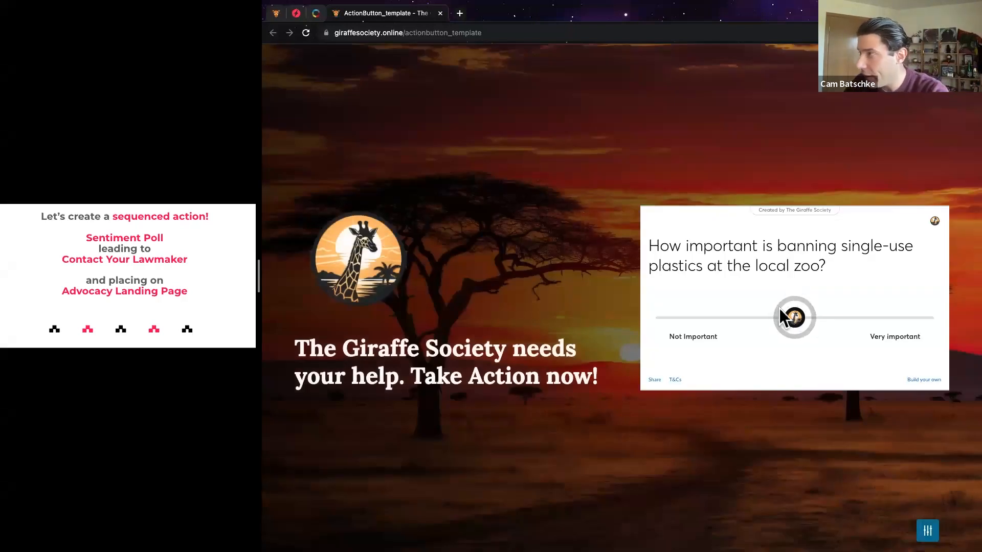
drag(834, 317, 876, 322)
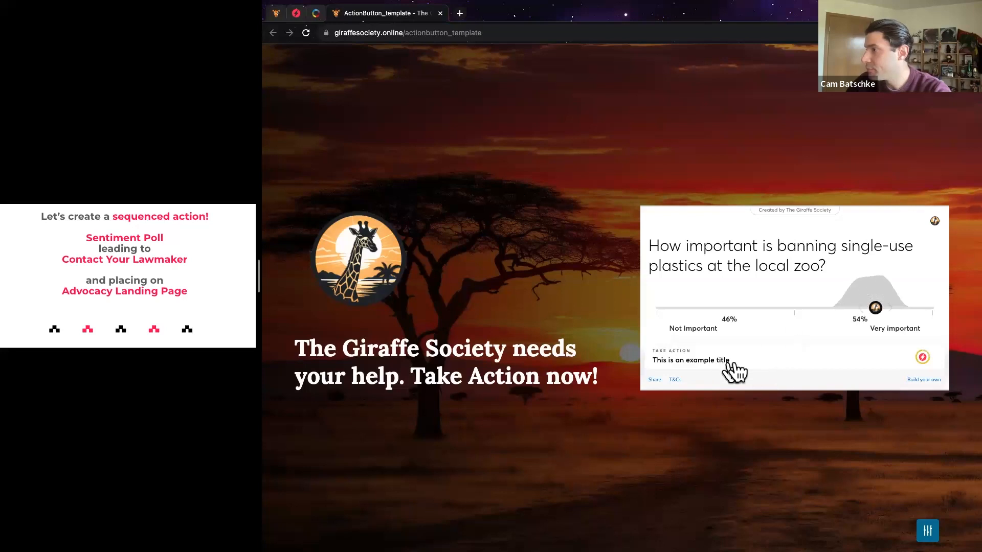
click(753, 361)
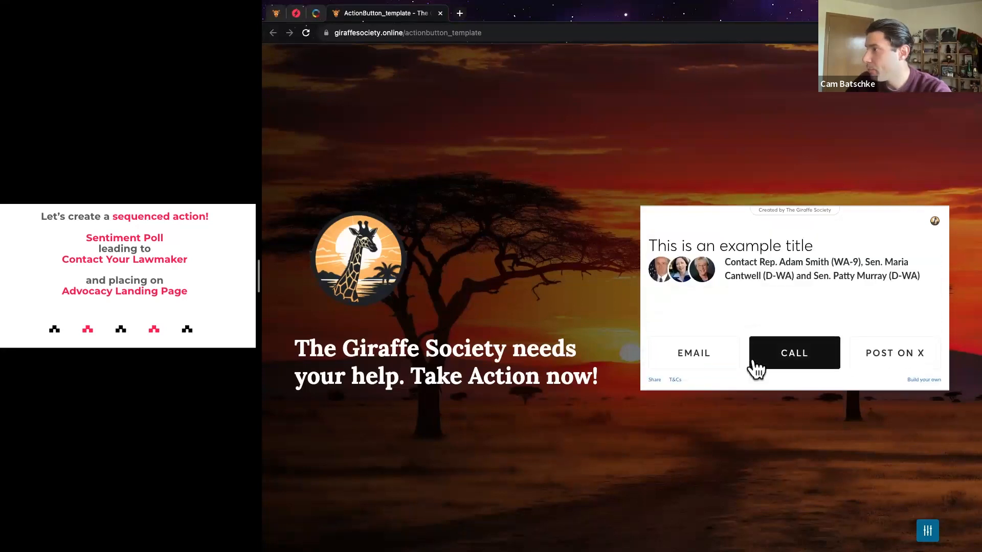
drag(653, 251, 808, 246)
click(722, 261)
drag(723, 261, 924, 282)
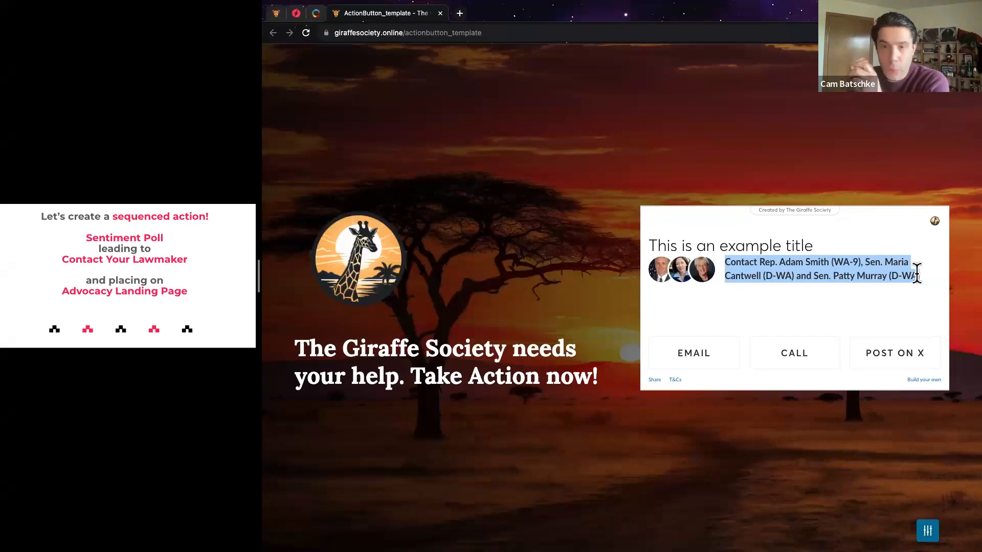
click(698, 360)
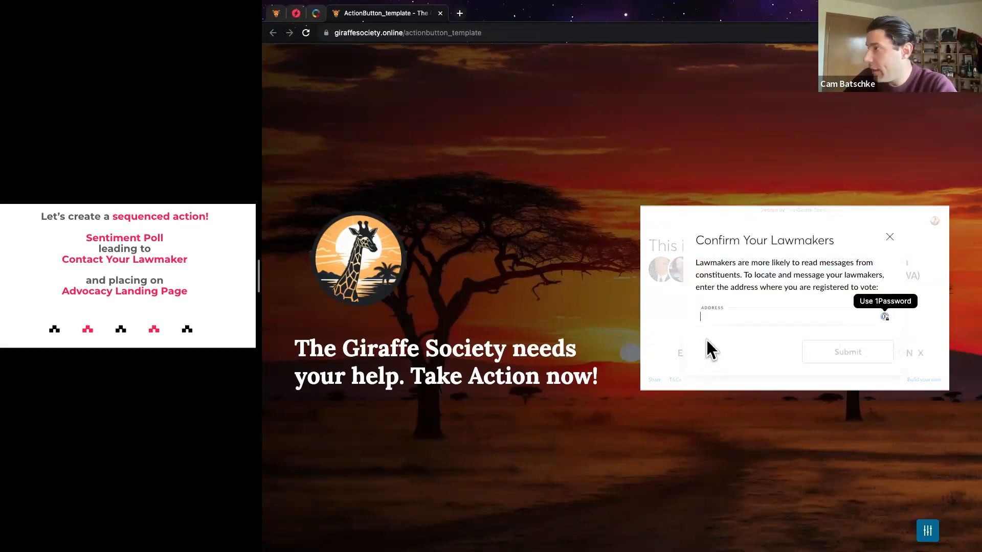
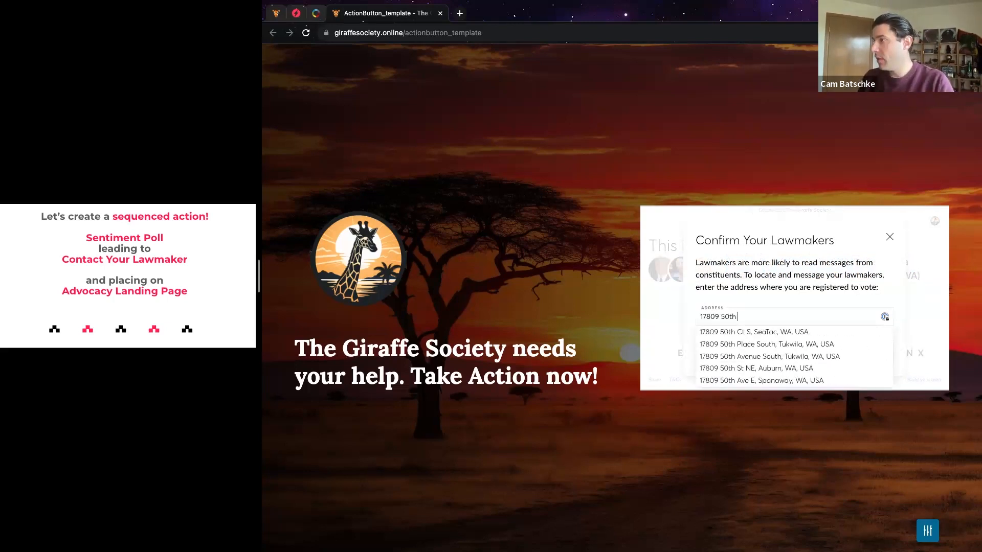
Enter a street address, pick the first suggestion, and submit it to find the lawmakers
click(752, 332)
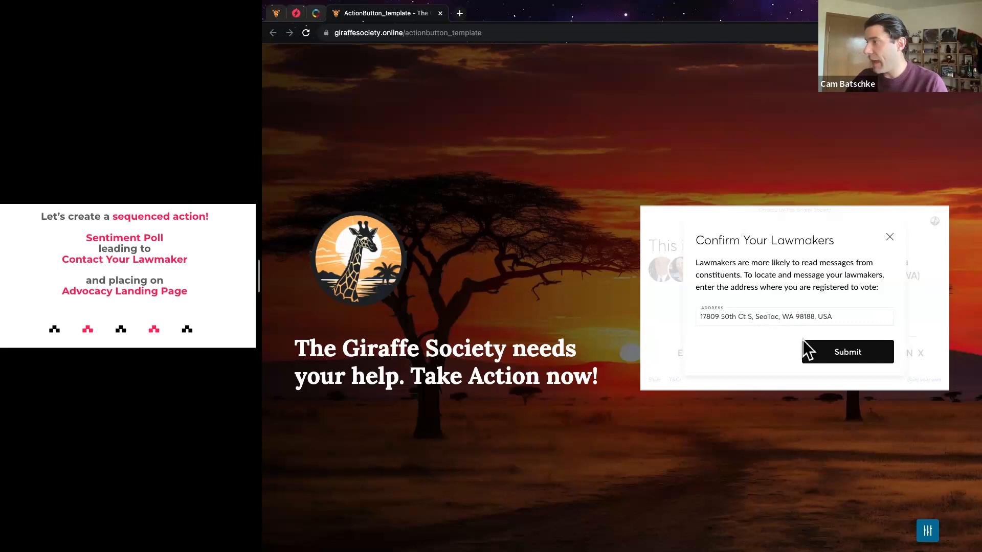
click(839, 357)
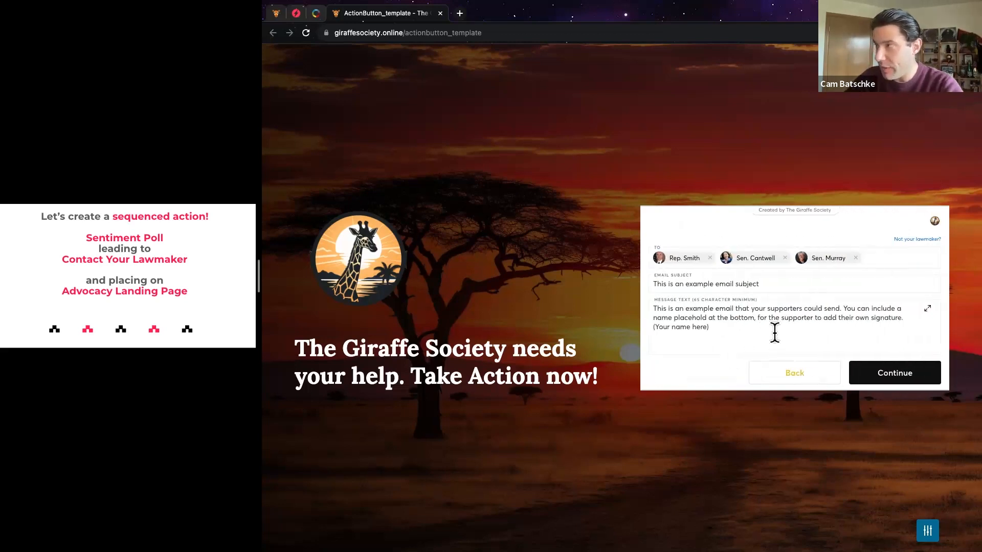
Delete the name placeholder from the email's signature, finish editing, and continue
click(762, 287)
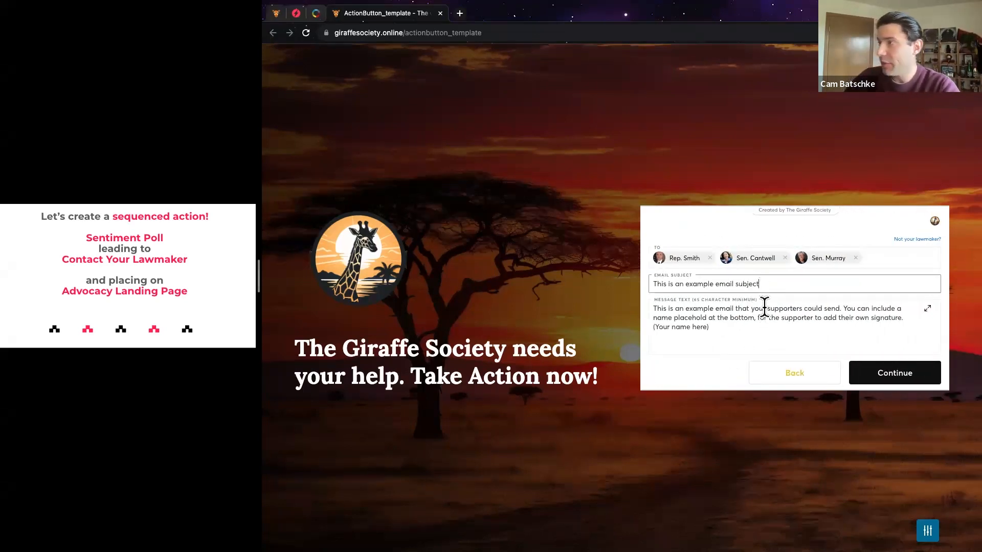
double_click(772, 285)
click(773, 286)
double_click(773, 283)
click(715, 335)
drag(712, 274, 657, 280)
click(707, 283)
key(BackSpace)
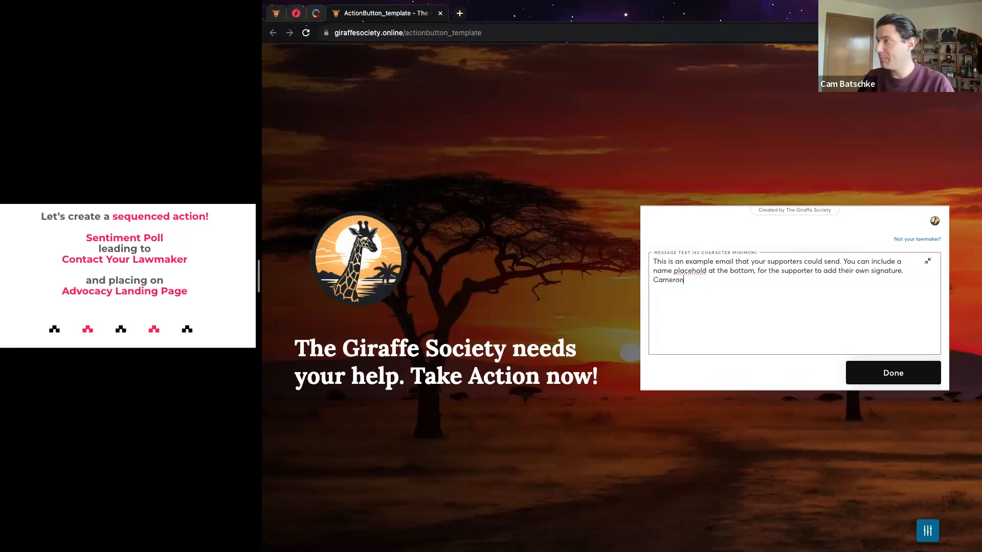
click(890, 378)
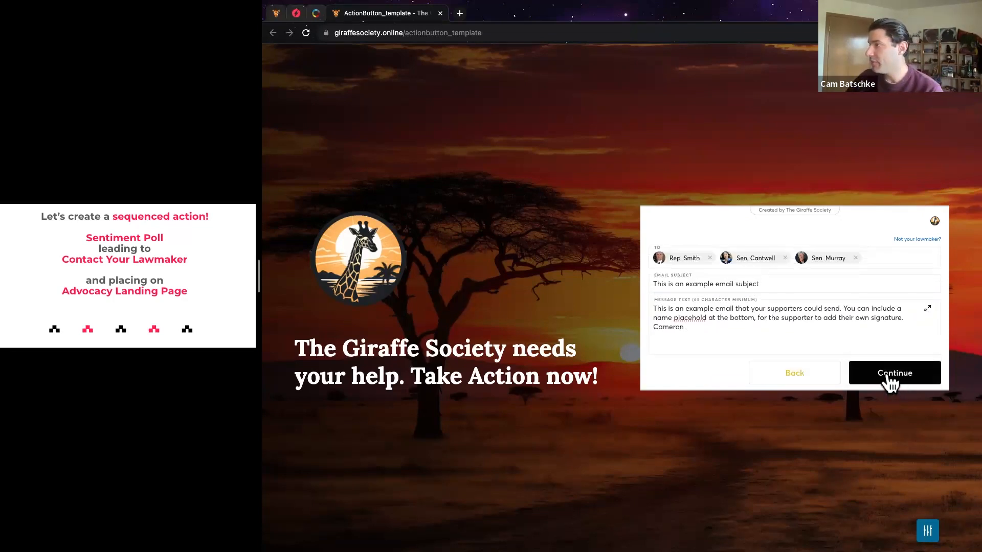
click(889, 379)
Try the Prefix and Full Name fields, then go back and dismiss the finish-later prompt
click(715, 264)
click(738, 267)
click(738, 263)
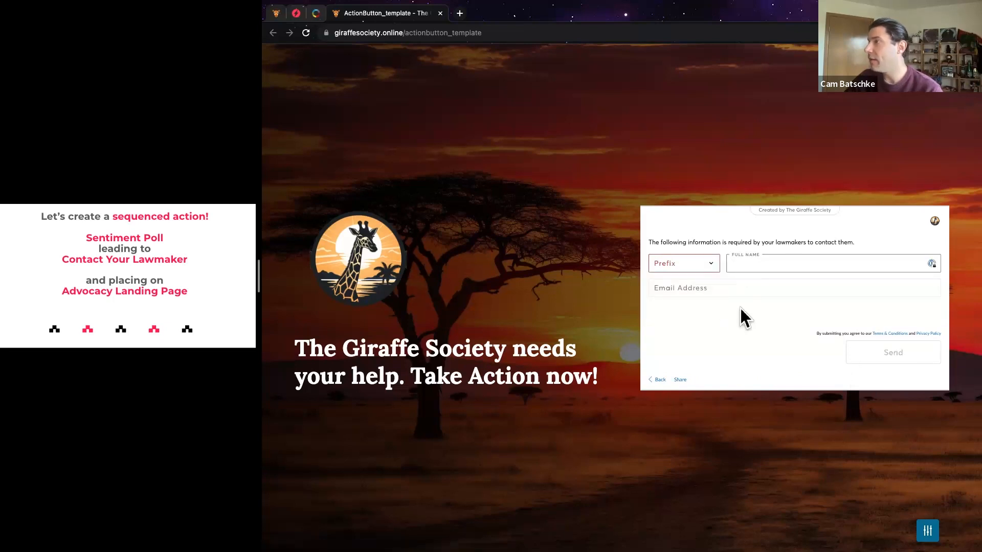
click(737, 302)
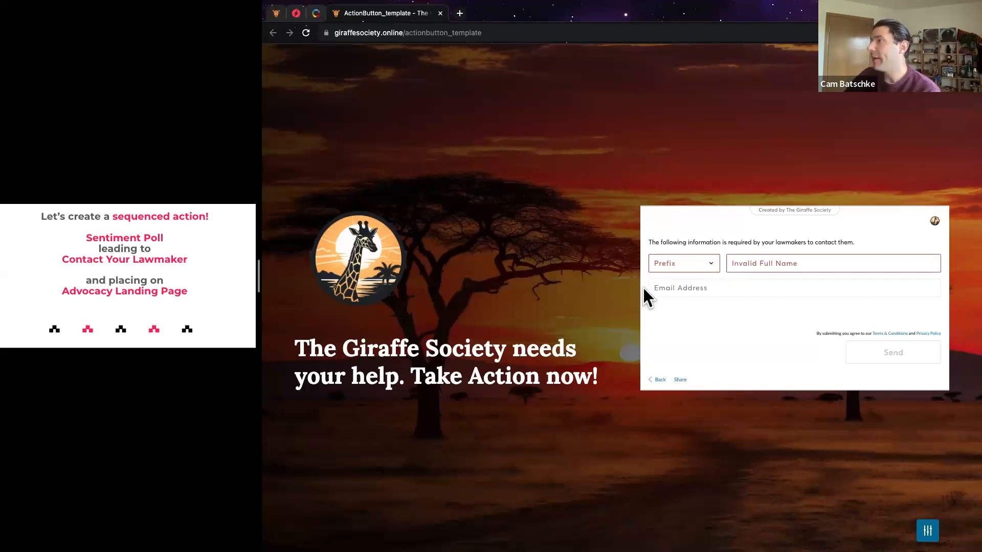
click(750, 263)
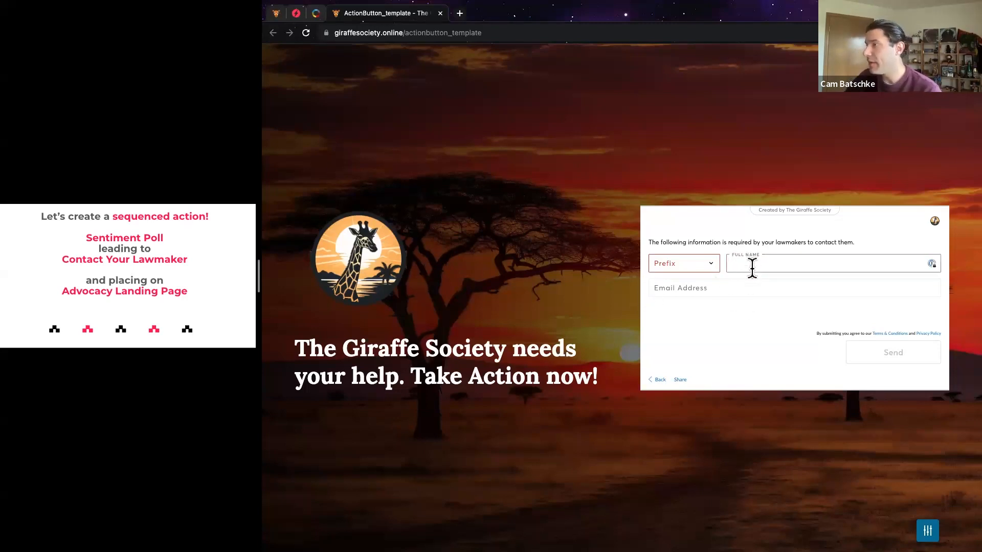
click(658, 380)
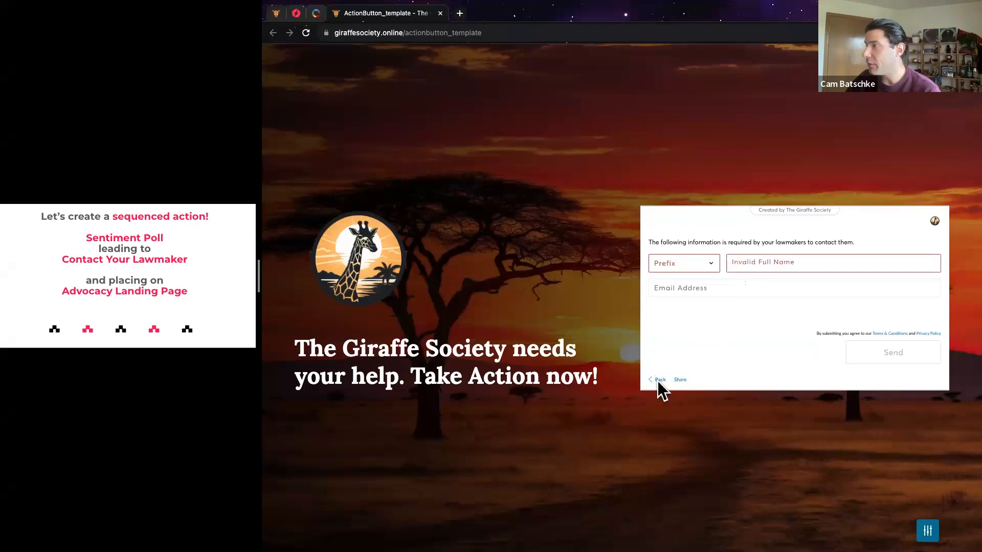
click(891, 234)
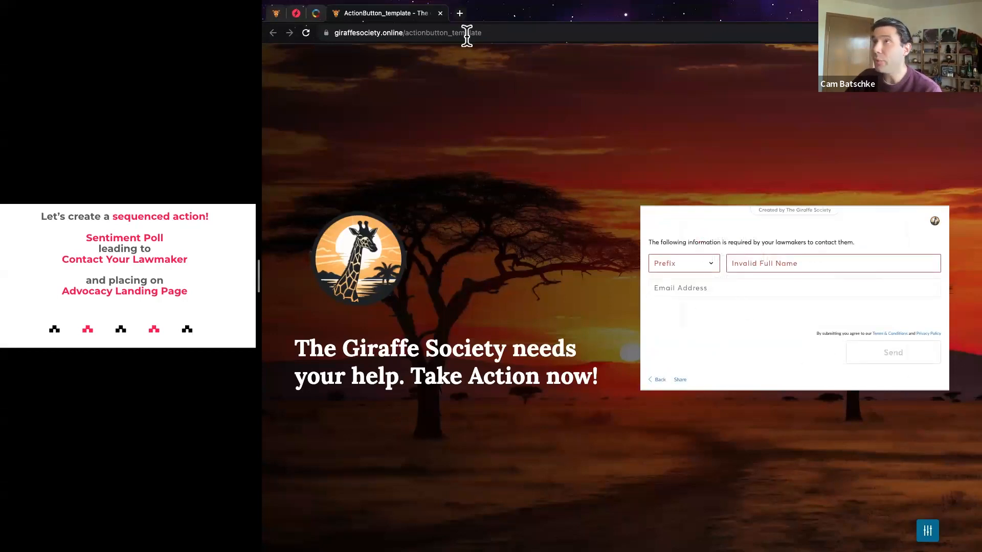